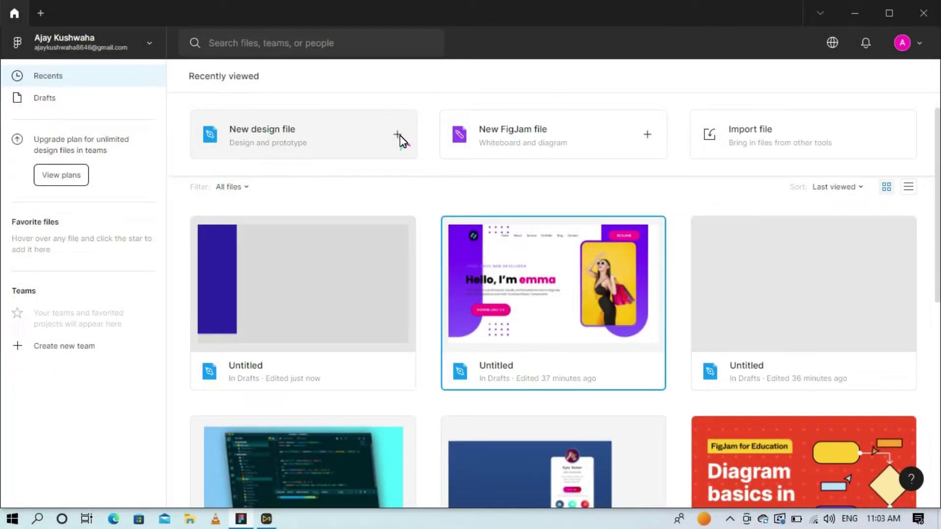
Create a new design file and place a default-size rectangle on the canvas.
click(401, 141)
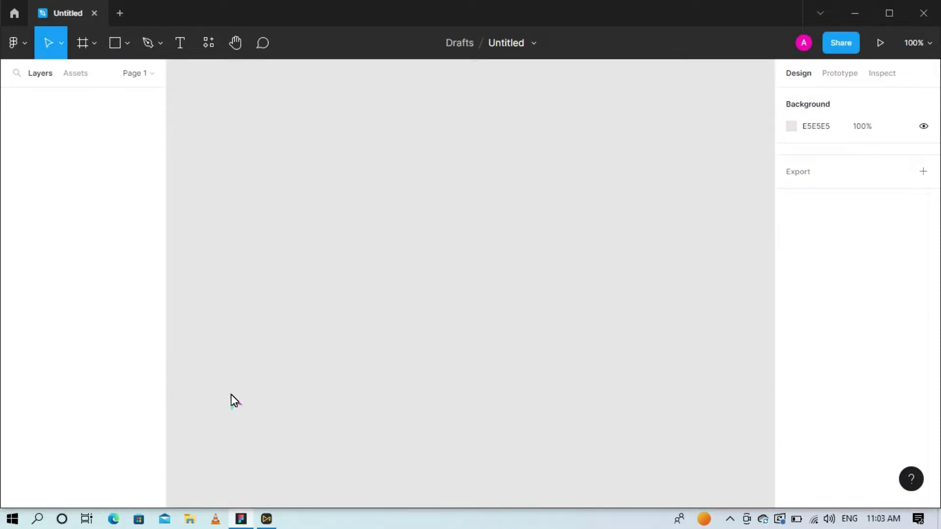
click(125, 45)
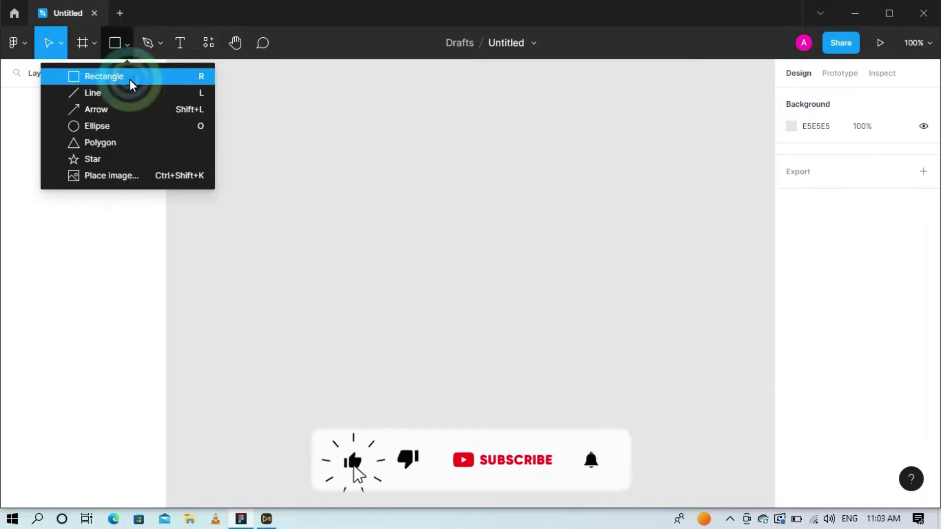
click(130, 80)
click(300, 169)
Resize the rectangle to 1280 wide by 720 high.
click(814, 154)
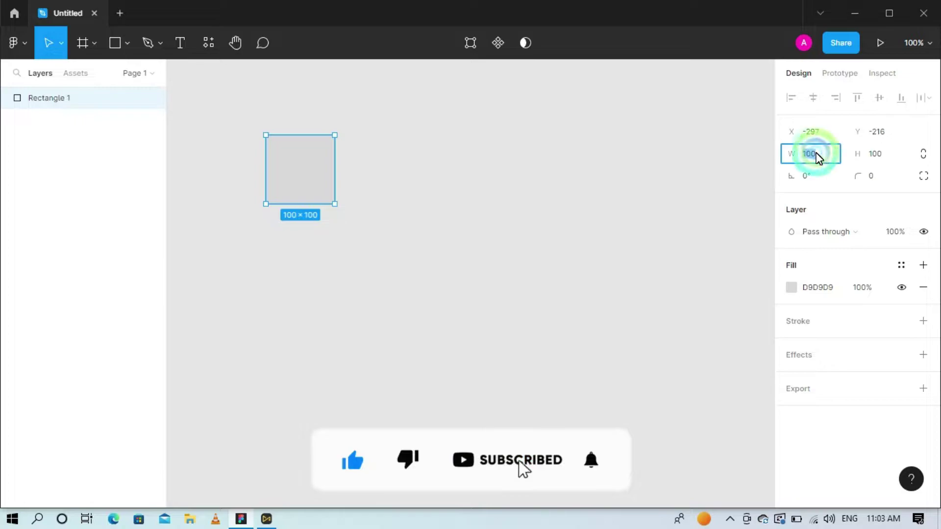
text(1280)
key(Return)
click(876, 154)
text(720)
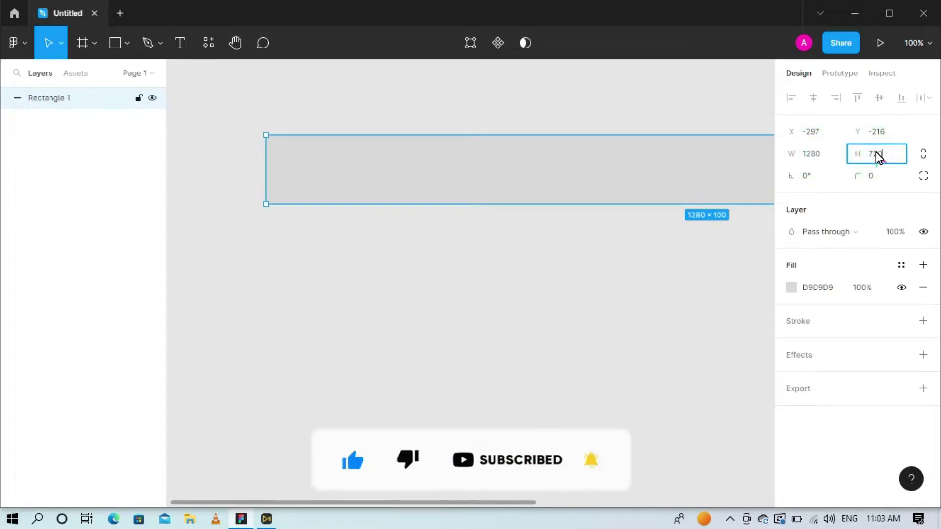
key(Return)
key(shift+1)
scroll(445, 217, up, 3)
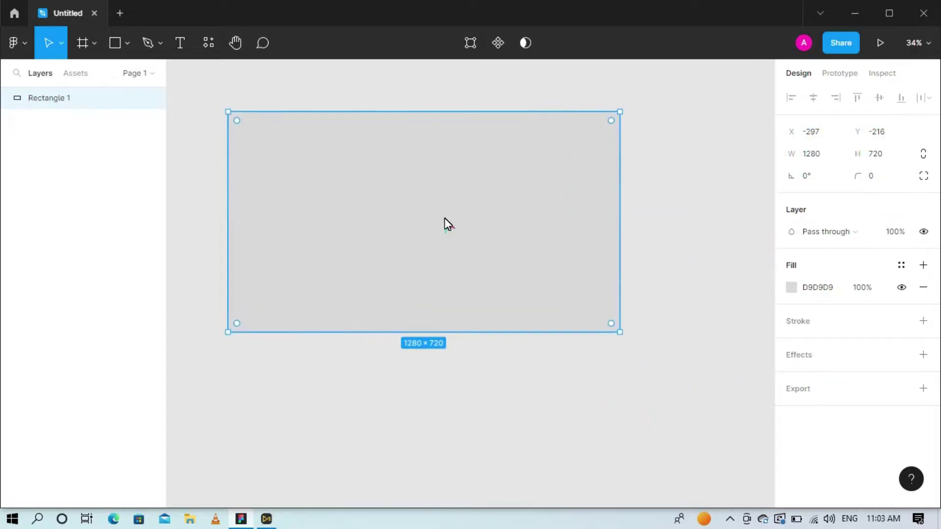
scroll(420, 216, up, 1)
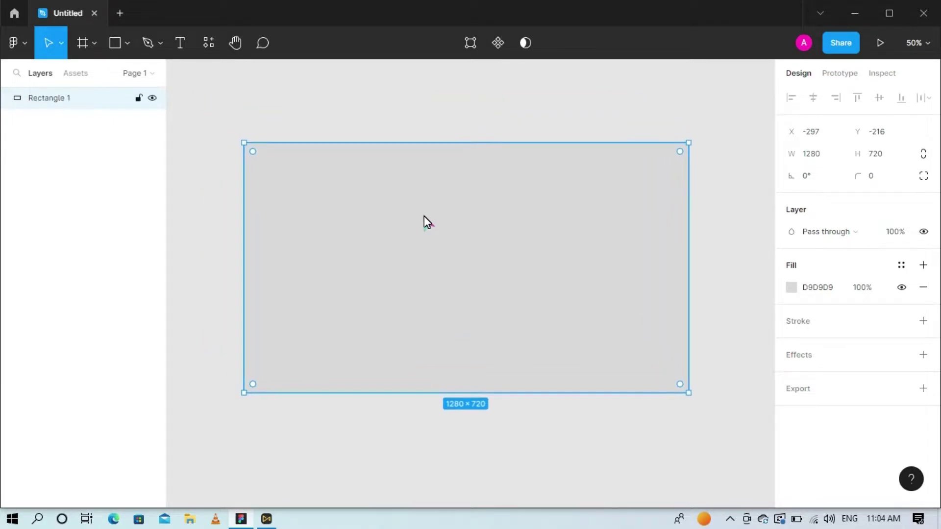
scroll(496, 207, up, 2)
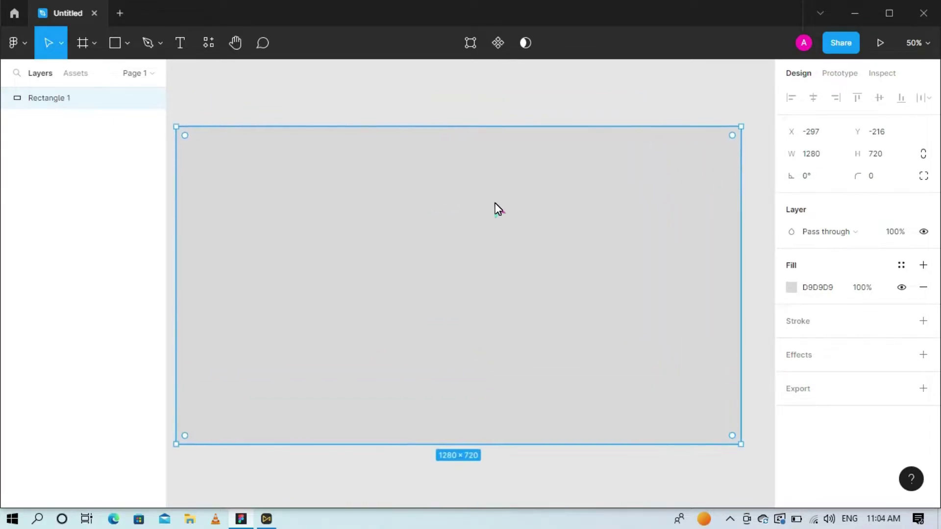
Draw a second, upright rectangle of about 243 × 586 on the empty canvas below the large one.
click(127, 43)
click(119, 79)
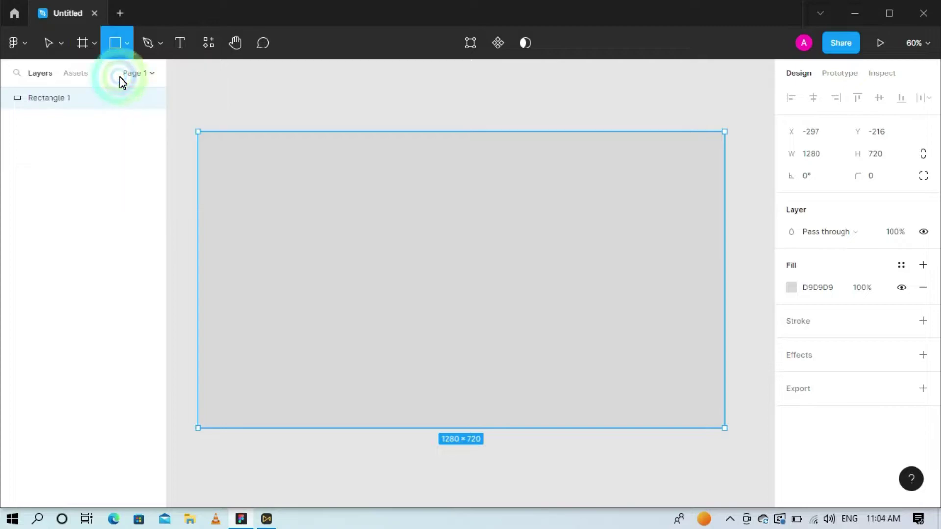
scroll(251, 203, down, 6)
mouse_move(242, 183)
mouse_down()
mouse_move(321, 318)
mouse_move(341, 424)
mouse_up()
Change the upright rectangle's fill to a linear gradient with the start stop coloured 7000FF.
click(790, 288)
click(632, 150)
click(645, 163)
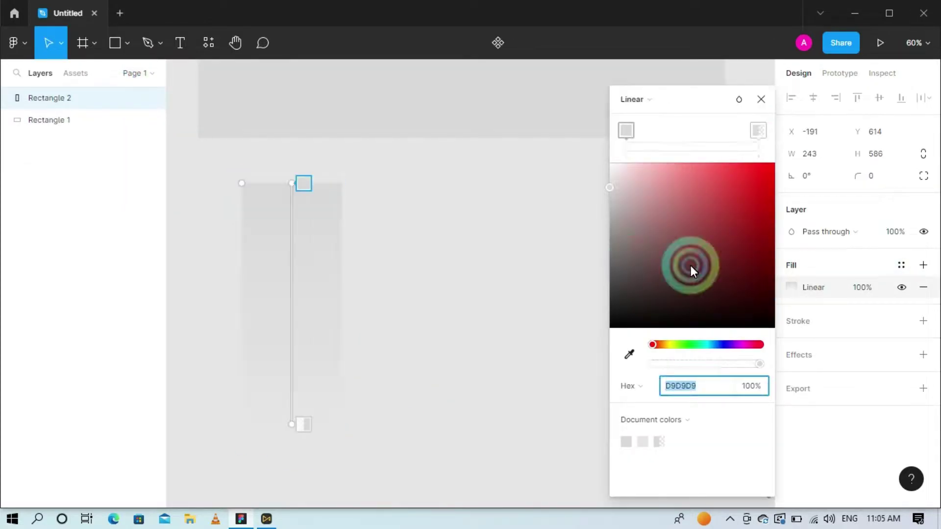
click(627, 130)
click(698, 387)
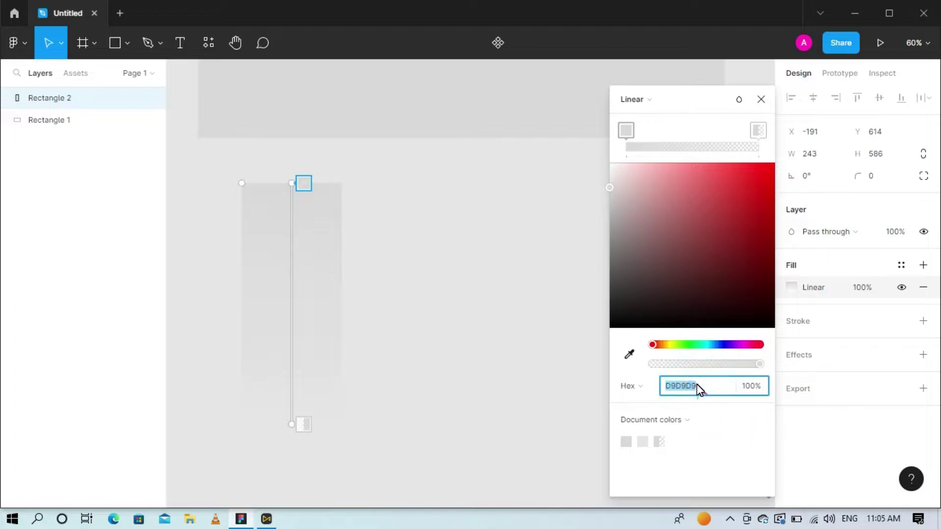
text(7000FF)
key(Return)
Make the gradient's end stop fully opaque and colour it 8458FF.
click(757, 130)
drag(695, 370, 833, 359)
click(702, 385)
key(BackSpace)
text(845)
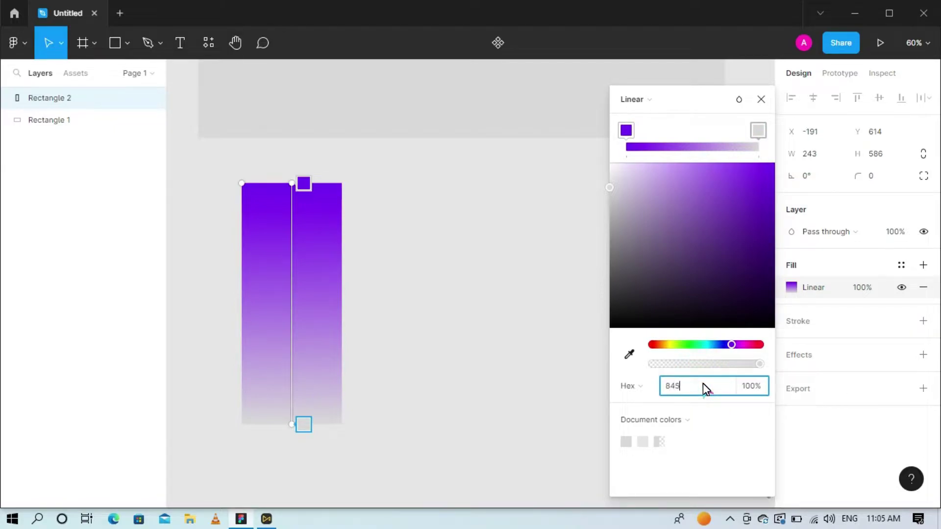
text(8FF)
key(Return)
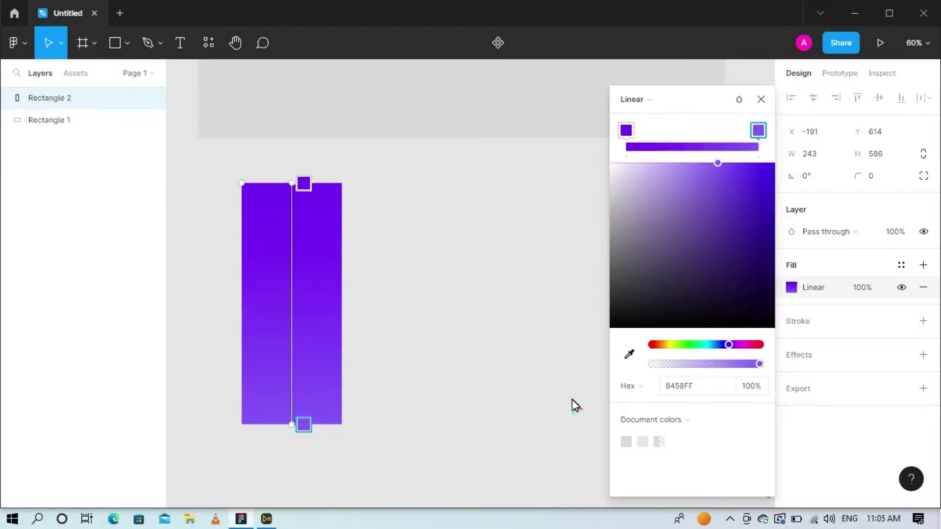
click(511, 257)
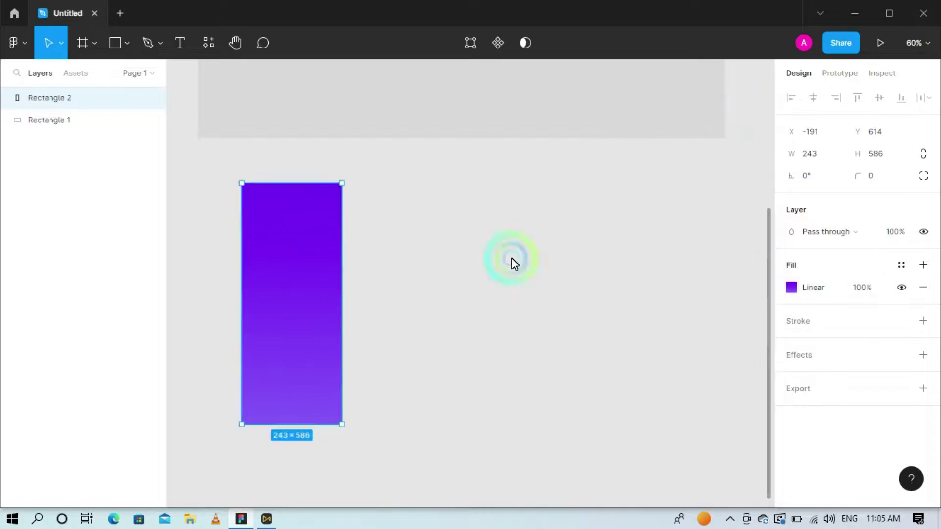
Move the purple rectangle onto the large rectangle, flush with its top edge near the right side, at about X 696.
scroll(369, 338, up, 2)
drag(299, 365, 484, 191)
scroll(328, 137, up, 6)
drag(467, 405, 651, 243)
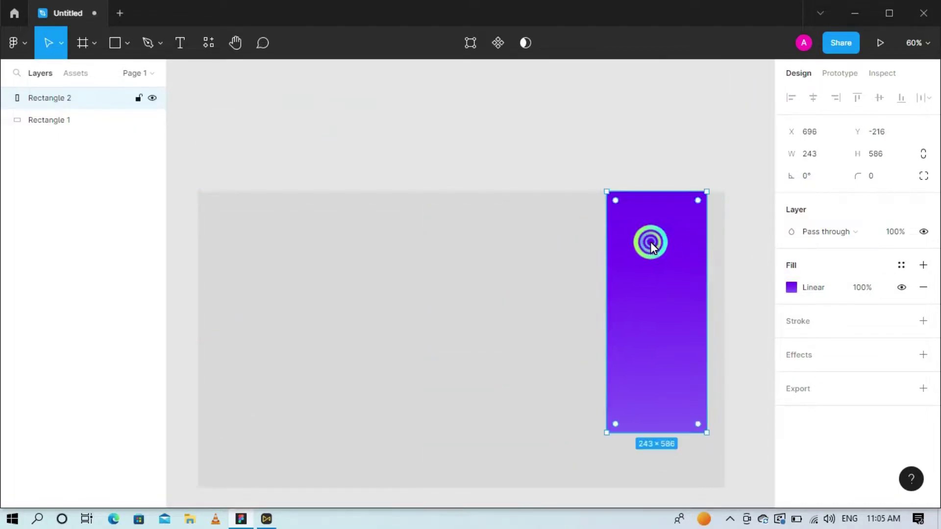
Fill the large background rectangle with white (FFFFFF).
scroll(556, 253, down, 2)
click(556, 253)
click(791, 287)
click(625, 185)
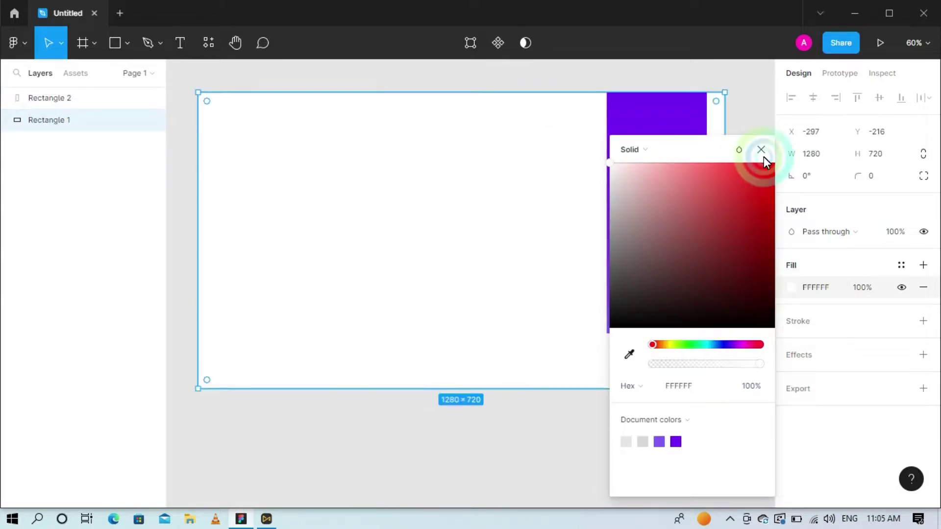
click(760, 149)
Enlarge the purple rectangle to about 251 × 648 and set both of its bottom corner radii to 150.
click(667, 209)
drag(706, 333, 710, 359)
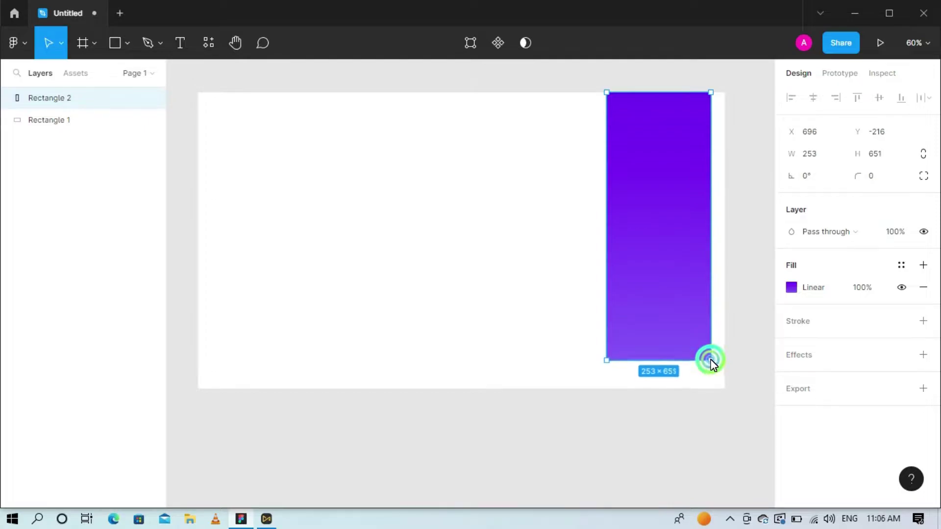
click(869, 179)
click(926, 176)
click(849, 198)
text(150)
key(Return)
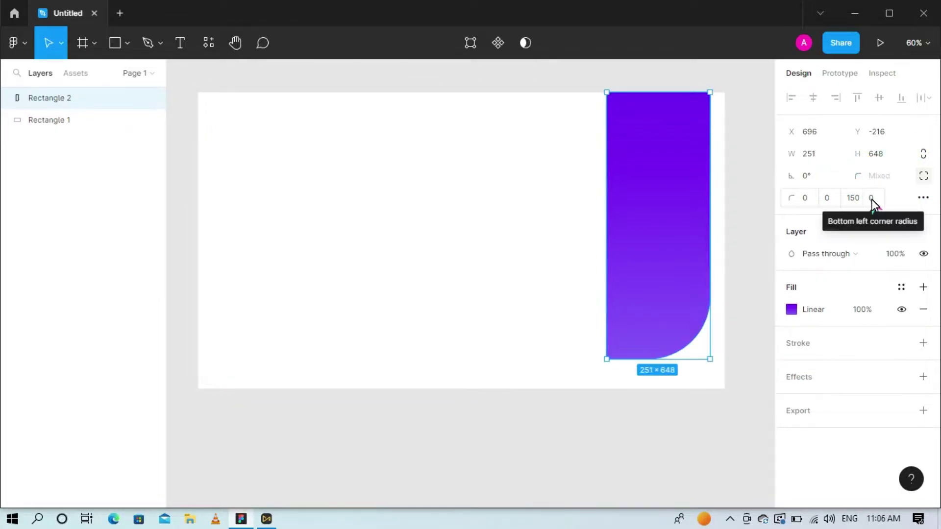
click(874, 198)
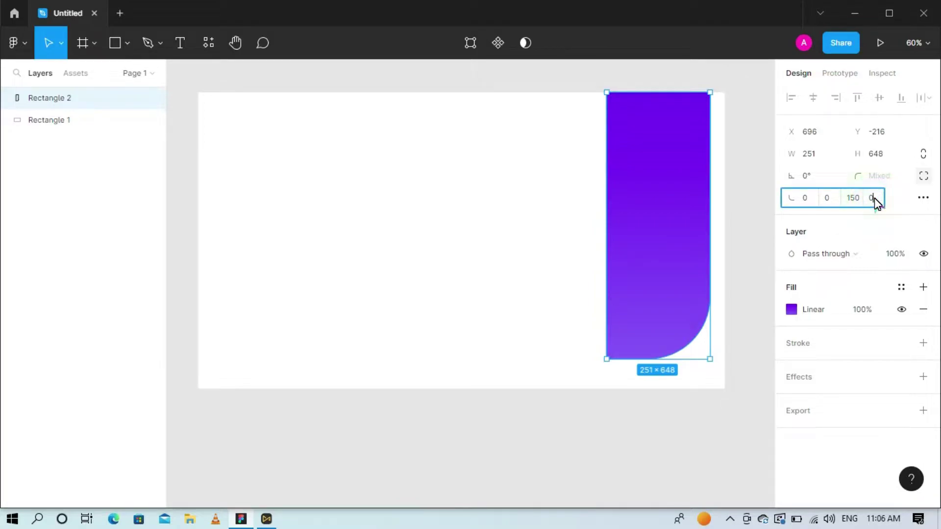
text(150)
key(Return)
Duplicate the purple rectangle and place the copy in the top-left corner of the white background.
click(633, 207)
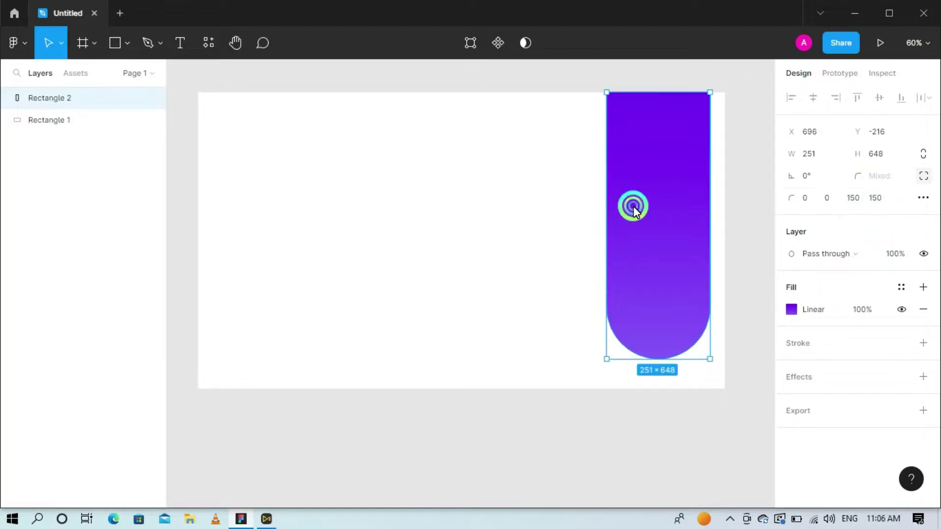
key(ctrl+v)
drag(643, 214, 235, 219)
Set the bottom-right corner radius of the left purple rectangle to 0.
click(852, 198)
text(0)
key(Return)
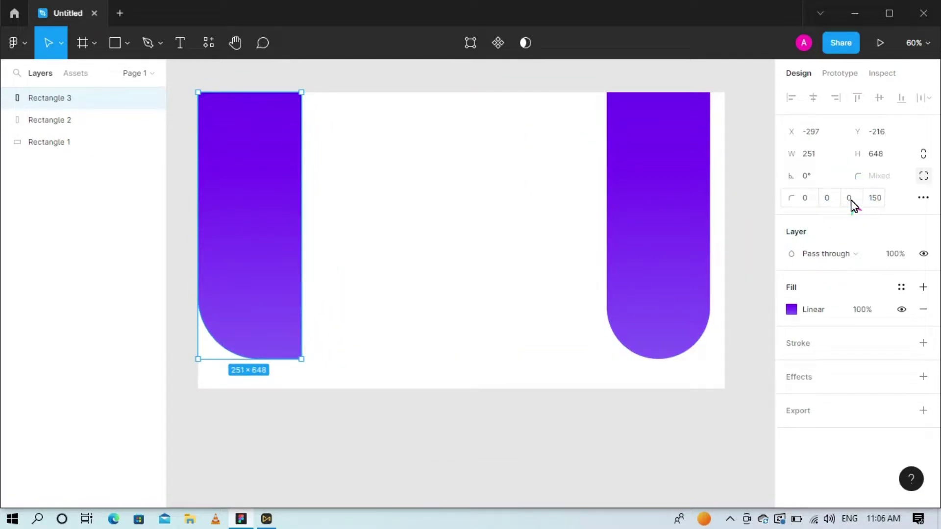
Set the left purple rectangle's bottom-right radius to 150 and bottom-left radius to 0, and narrow it to about 207.
click(851, 198)
text(150)
click(873, 201)
text(0)
key(Return)
drag(296, 233, 283, 234)
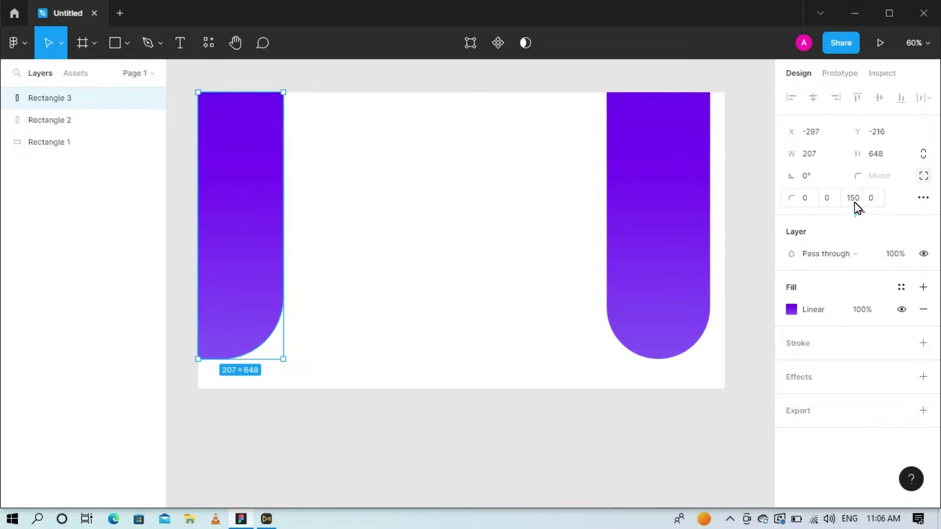
key(Up)
key(Up)
key(Up)
key(Up)
key(Up)
key(Up)
key(Up)
key(Up)
key(Up)
key(Up)
key(Up)
key(Up)
key(Up)
key(Up)
key(Up)
key(Up)
key(Up)
key(Up)
key(Up)
key(Up)
key(Up)
key(Up)
key(Up)
key(Up)
key(Up)
key(Up)
key(Up)
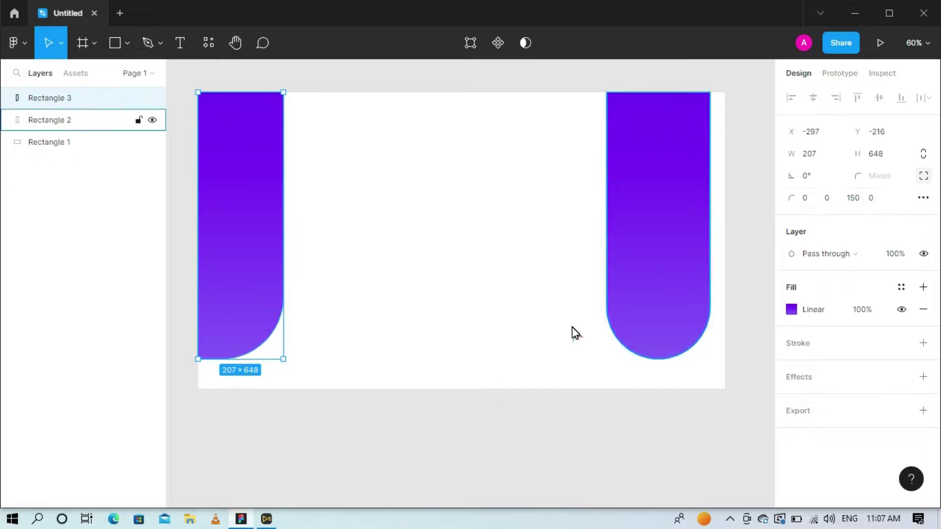
Insert the photo of the woman with shopping bags from the Pictures folder on the canvas below the design.
click(410, 474)
click(126, 43)
click(126, 177)
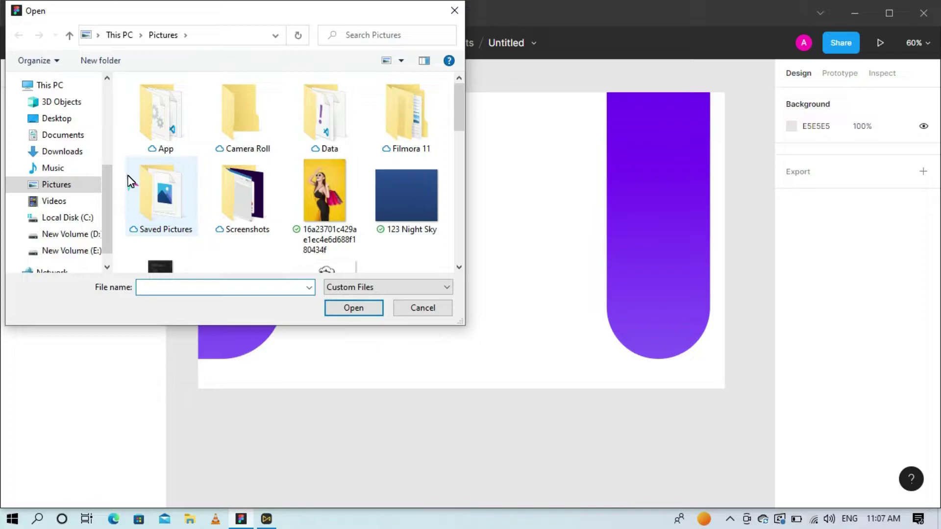
double_click(311, 187)
scroll(421, 307, down, 5)
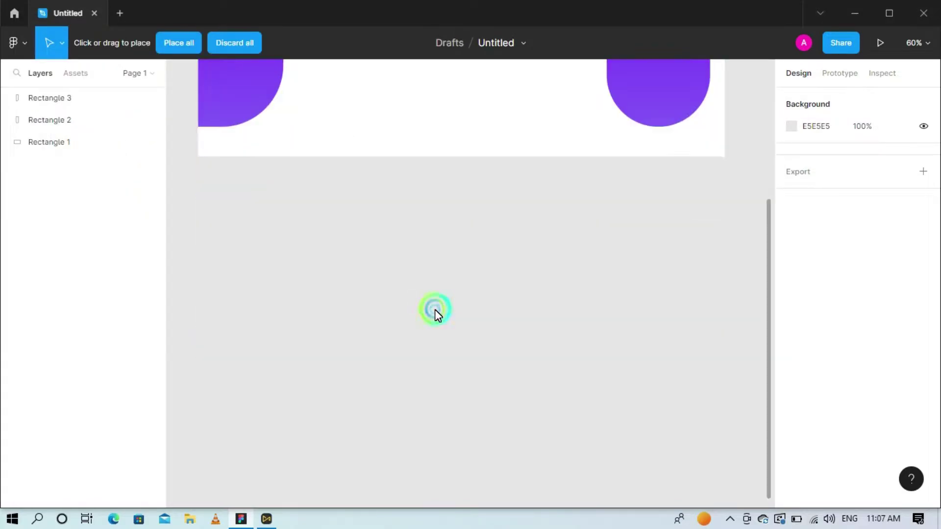
click(434, 310)
Set the photo's width to 400 and move it onto the white background, partly over the right purple rectangle.
click(823, 157)
text(400)
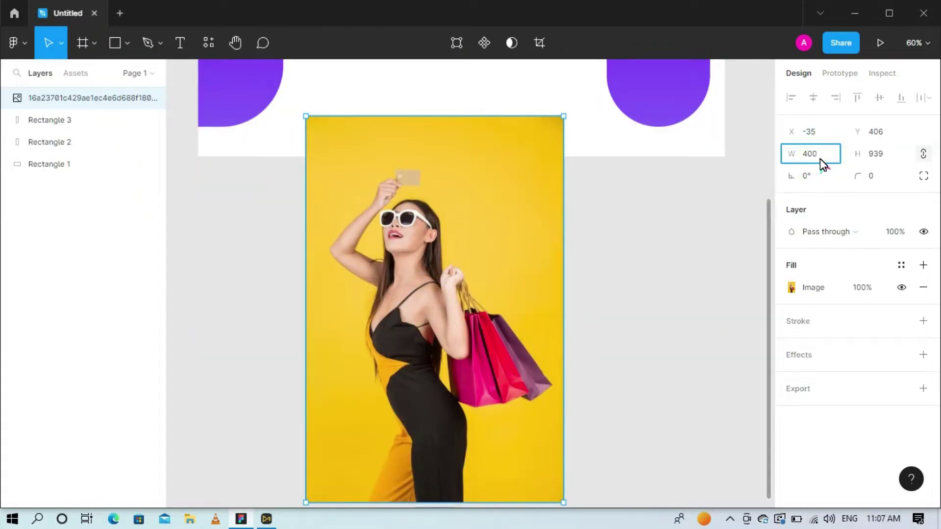
key(Return)
scroll(668, 187, up, 5)
drag(378, 468, 557, 241)
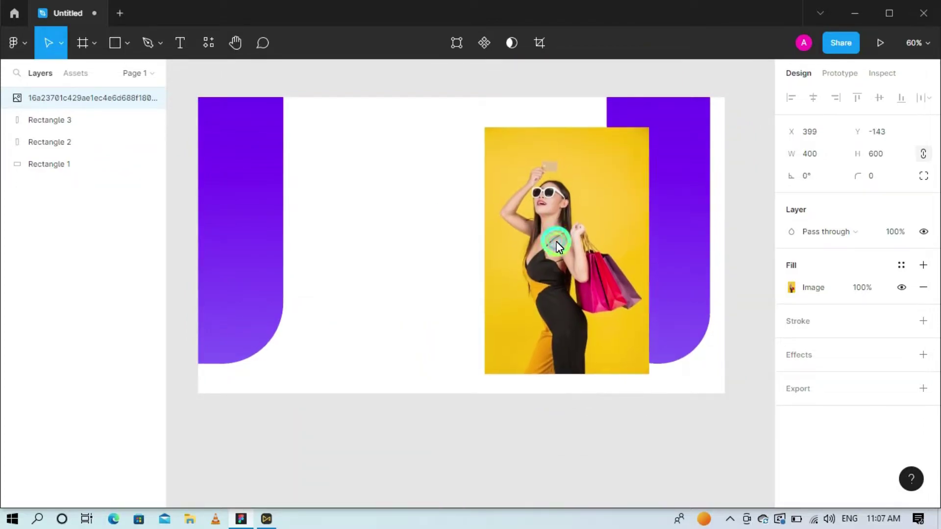
Reduce the photo's width to 300 and move it further right over the purple rectangle.
click(819, 154)
text(300)
key(Return)
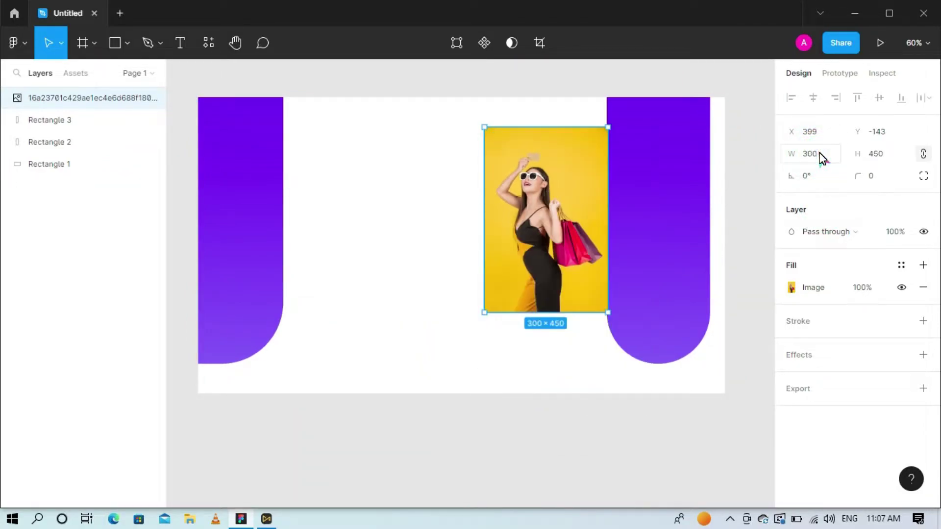
drag(524, 207, 595, 214)
Try photo widths of 350 and 380.
click(819, 154)
text(350)
key(Return)
click(623, 239)
click(810, 158)
text(380)
key(Return)
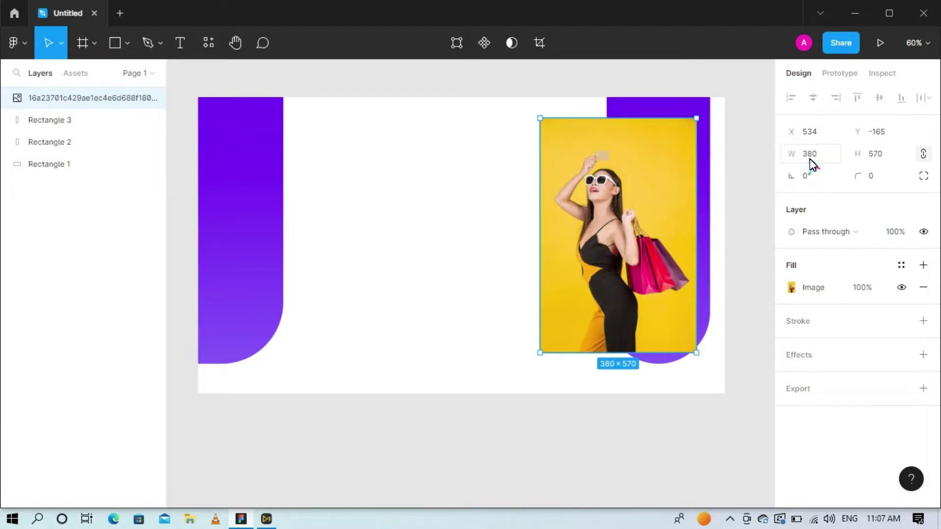
Set the photo's width to 323 and move it to about X 572, Y -134 over the right purple rectangle.
text(323)
key(Return)
mouse_move(671, 181)
mouse_down()
mouse_move(668, 210)
mouse_move(661, 192)
mouse_up()
Add an inside stroke with a thickness of 10 around the photo.
click(797, 328)
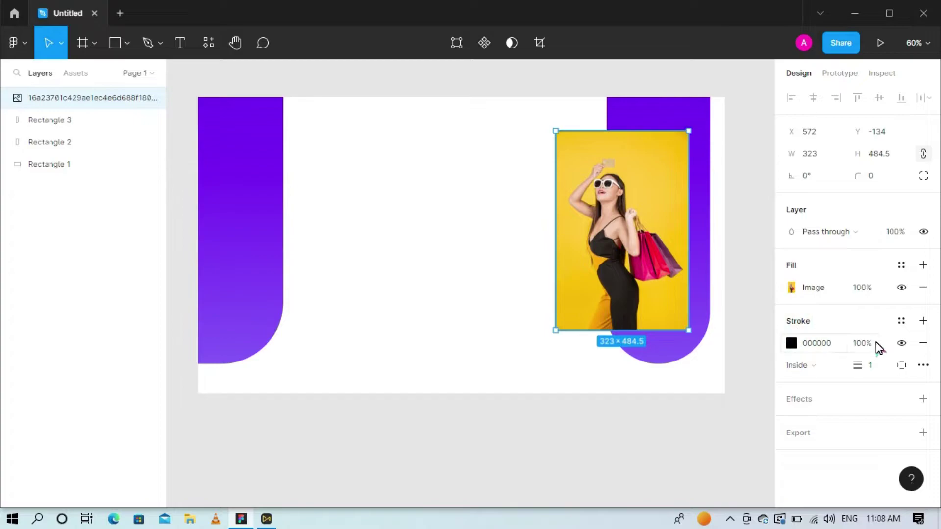
click(877, 365)
key(Up)
key(Up)
key(Up)
key(Up)
key(Up)
key(Up)
key(Up)
key(Up)
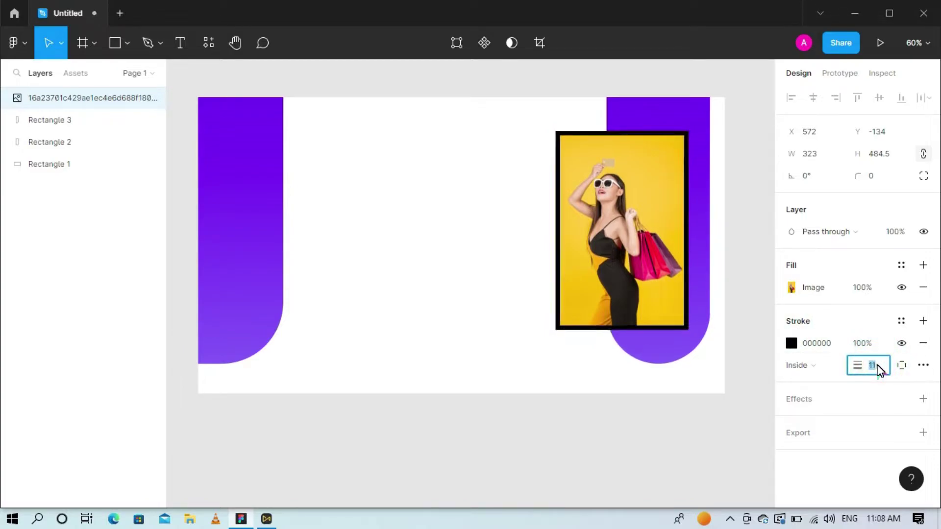
key(Up)
Round the photo's corners with a radius of 40.
click(875, 178)
key(Up)
key(Up)
key(Up)
key(Up)
key(Up)
key(Up)
key(Up)
key(Up)
key(Up)
key(Up)
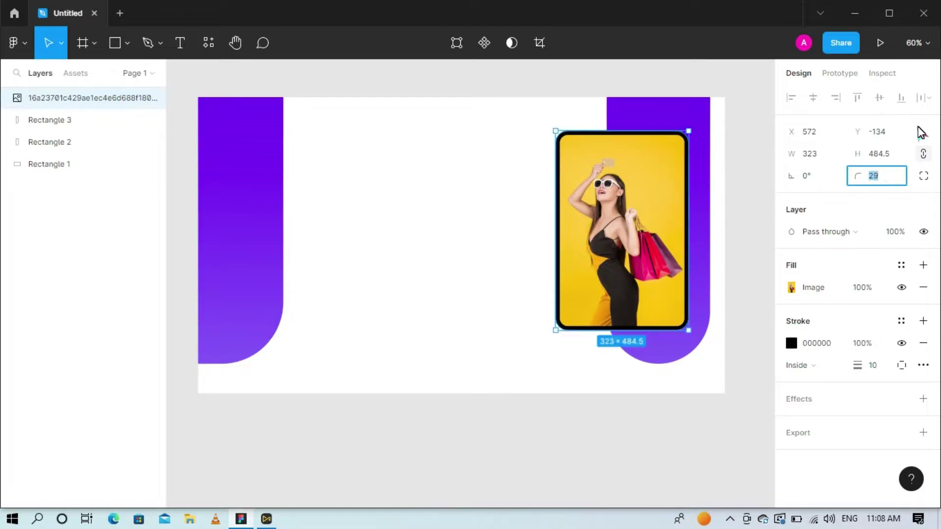
key(Up)
key(Up)
key(Up)
key(Up)
key(Up)
key(Up)
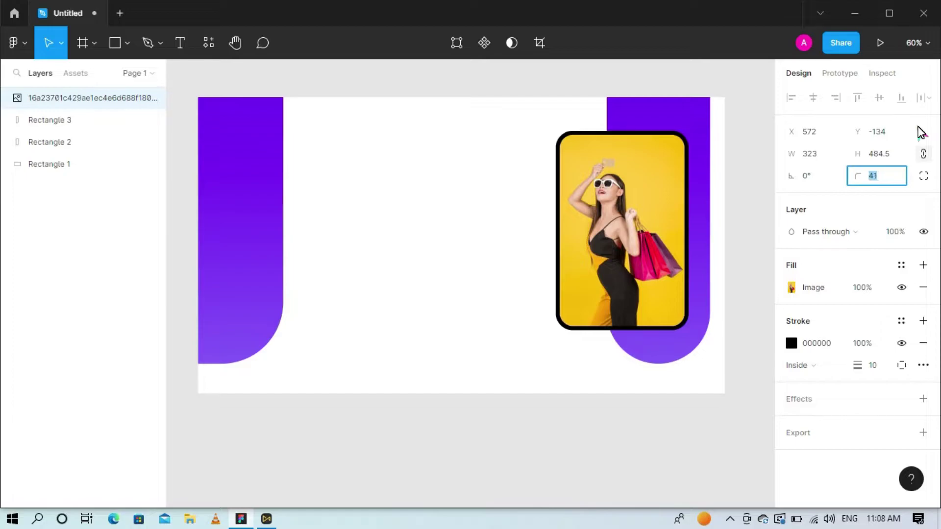
click(477, 264)
Change the photo's stroke to a linear gradient with 7000FF as its starting color.
double_click(539, 280)
click(546, 292)
click(571, 293)
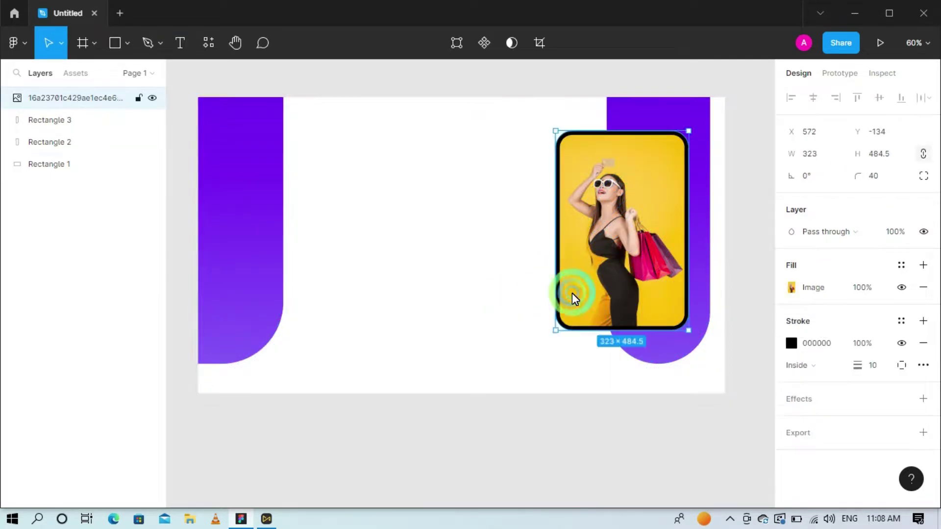
click(790, 344)
click(633, 149)
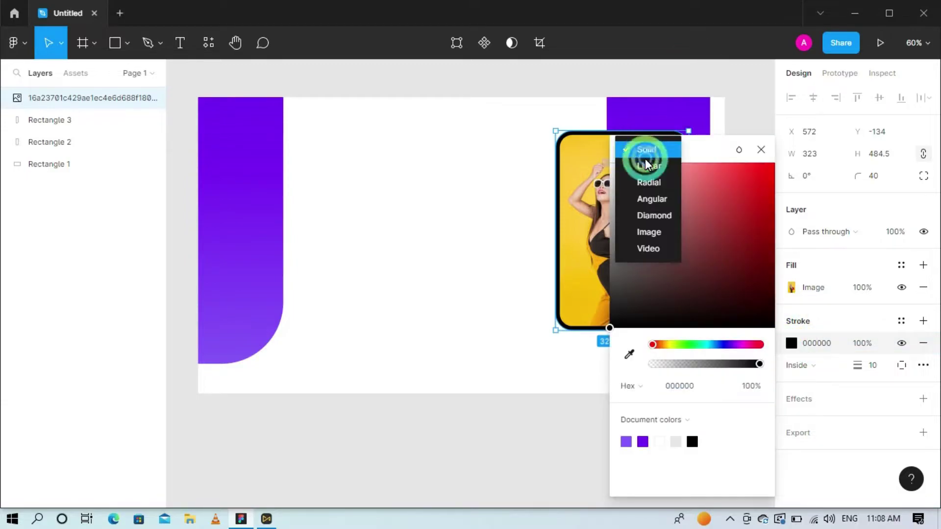
click(652, 165)
click(639, 174)
click(695, 387)
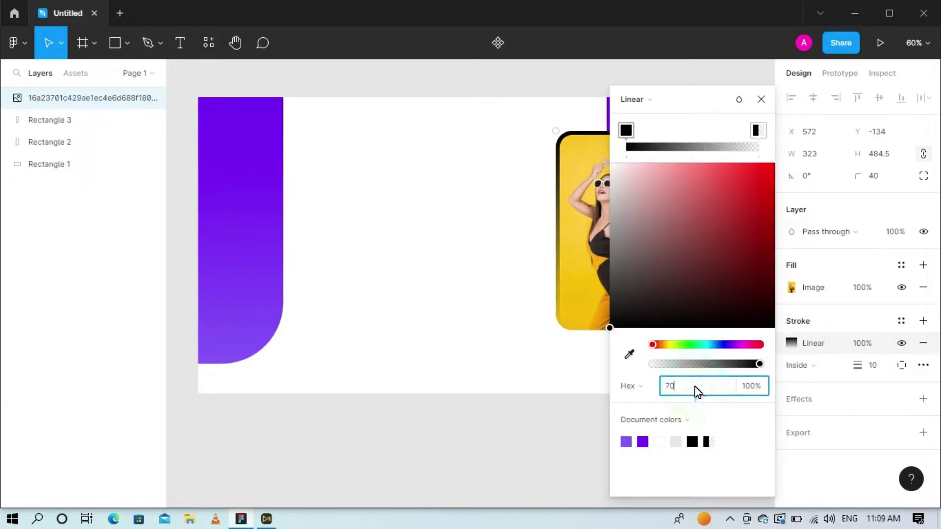
text(7000ff)
key(Return)
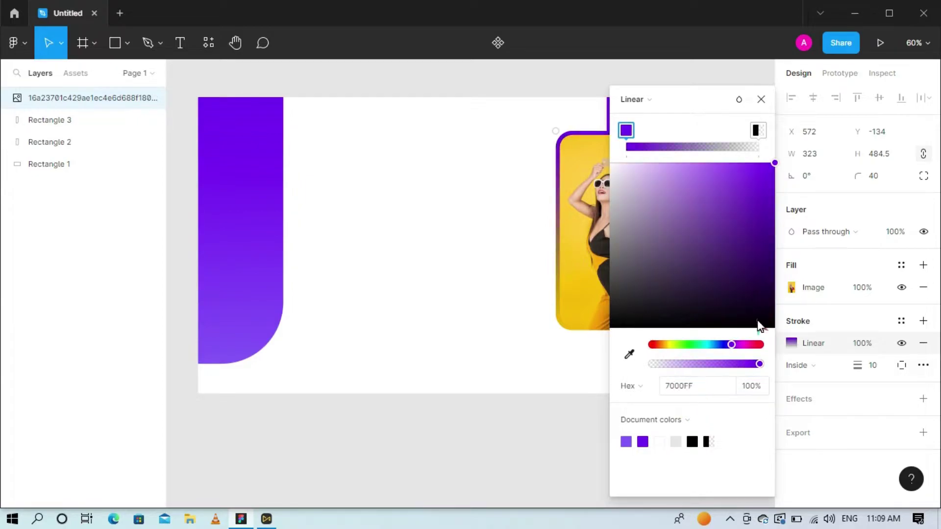
Set the end color of the photo's stroke gradient to 8458FF at 100% opacity.
click(761, 132)
drag(725, 364, 799, 360)
click(721, 387)
text(8458ff)
key(Return)
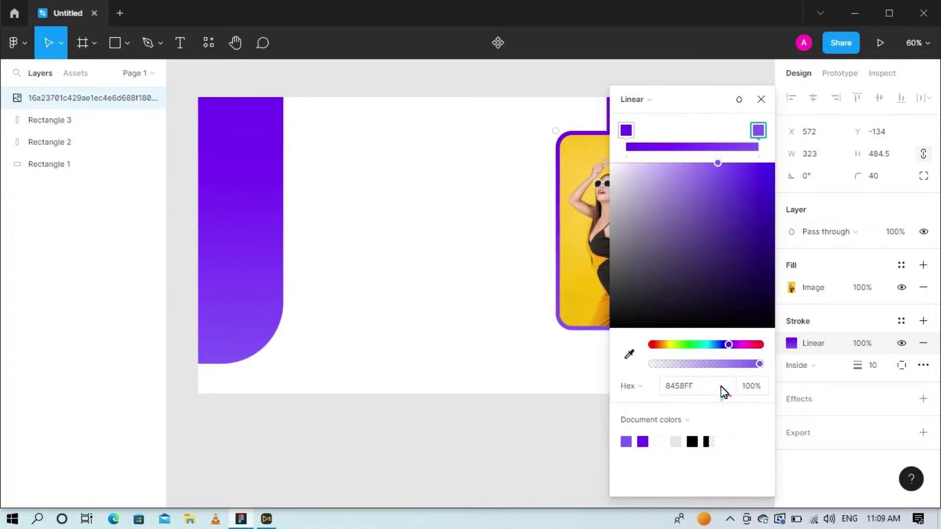
click(760, 102)
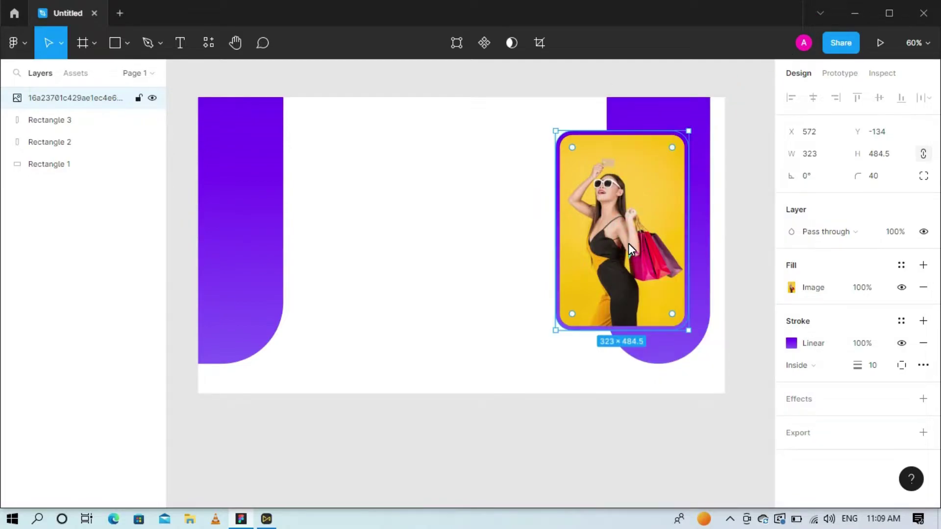
Nudge the photo slightly downward over the right purple rectangle and deselect it.
key(Down)
key(Down)
key(Down)
key(Down)
key(Down)
click(501, 438)
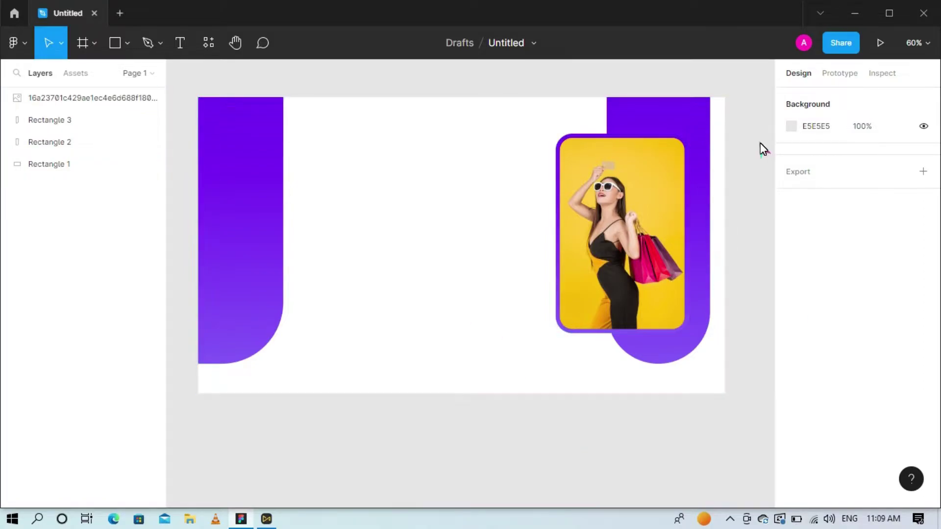
Add a circle near the left purple rectangle's upper edge and size it to 10 × 10.
click(123, 42)
click(130, 123)
click(308, 116)
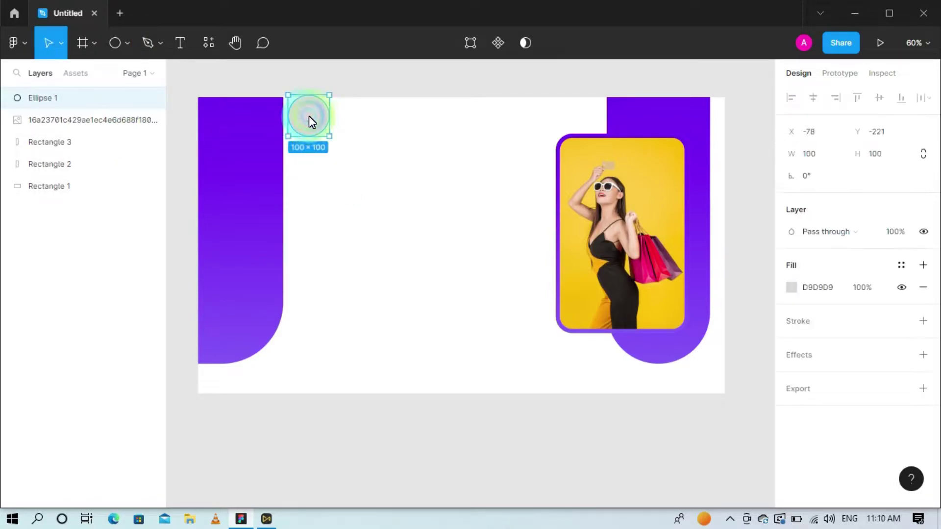
click(810, 155)
text(10)
key(Return)
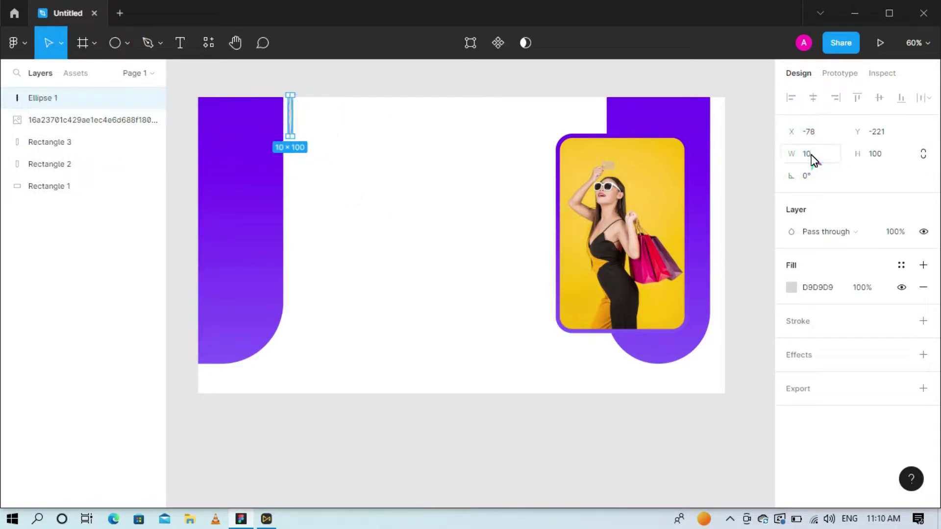
text(10)
key(Return)
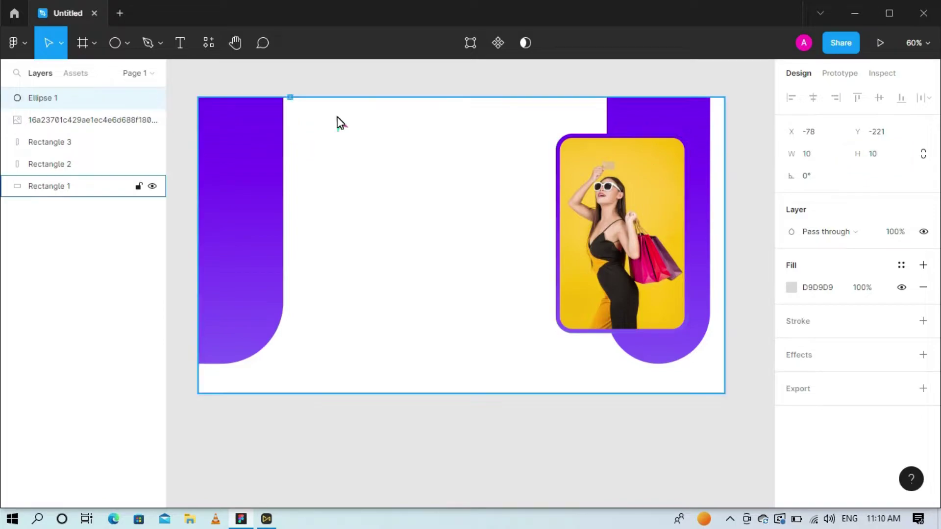
Move the small circle to about X -74, Y -213 and fill it with 7000FF.
scroll(336, 125, up, 3)
scroll(356, 175, up, 3)
mouse_move(298, 152)
mouse_down()
mouse_move(308, 163)
mouse_move(290, 158)
mouse_move(302, 160)
mouse_up()
click(811, 289)
text(7000)
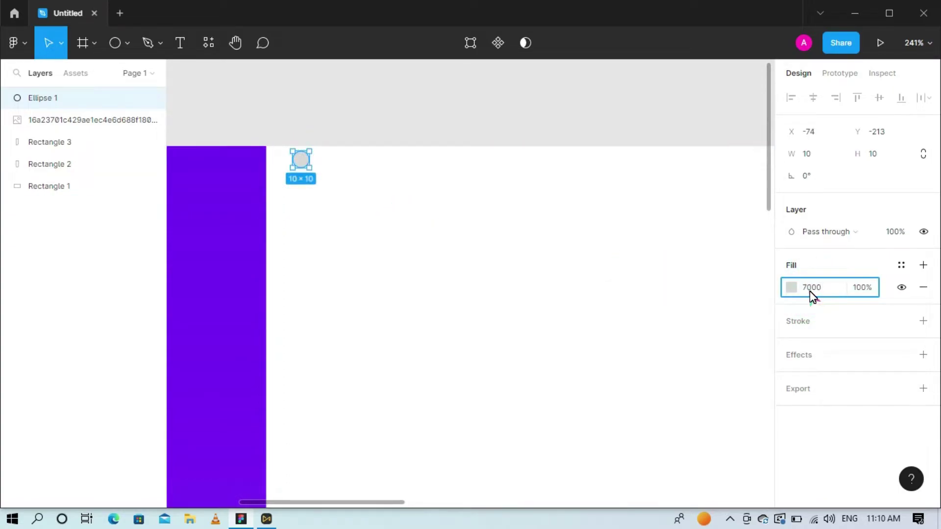
text(FF)
key(Return)
key(shift+1)
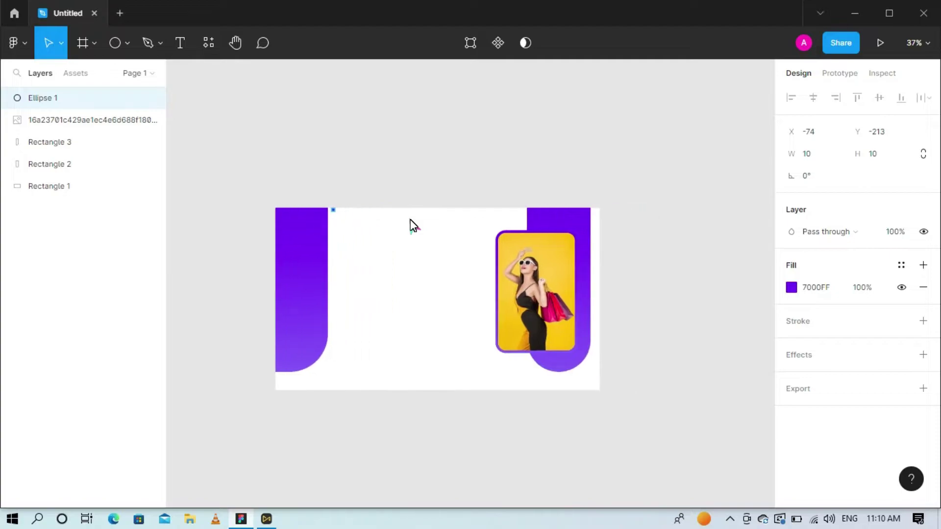
Reposition the dot at about X -47, Y -204 and duplicate it into an evenly spaced row of four dots.
scroll(411, 226, up, 4)
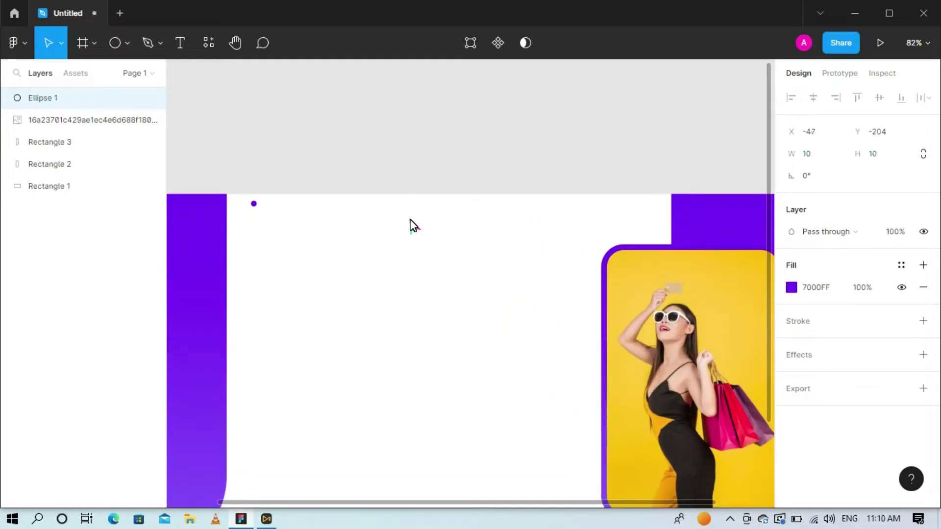
click(253, 204)
key(ctrl+v)
drag(253, 204, 293, 206)
key(ctrl+d)
key(ctrl+d)
key(ctrl+d)
key(ctrl+d)
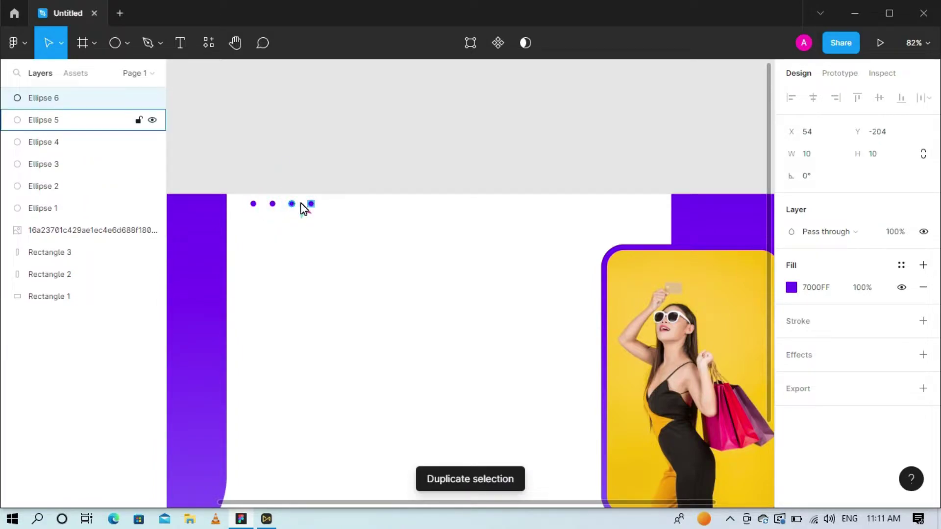
Paste a copy of the first dot directly below it to start a second row.
click(253, 204)
key(ctrl+c)
key(ctrl+v)
drag(254, 204, 253, 211)
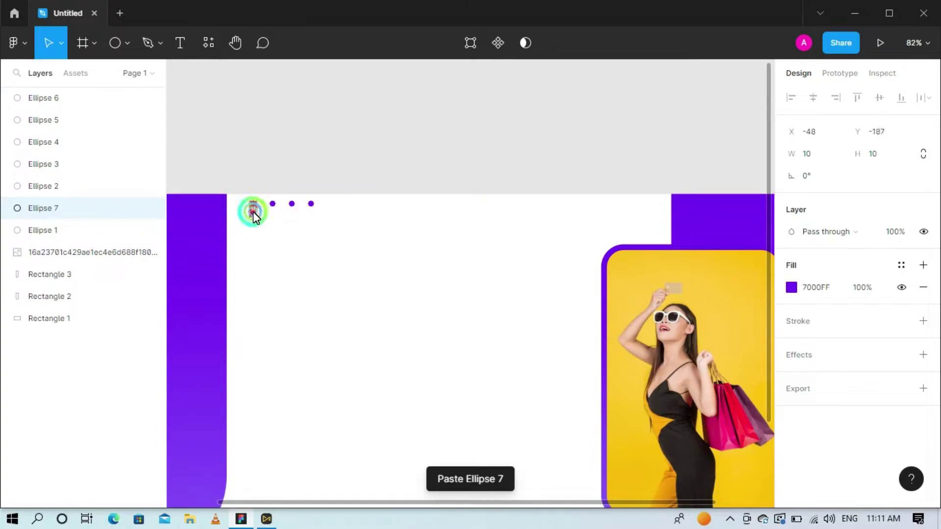
key(ctrl+v)
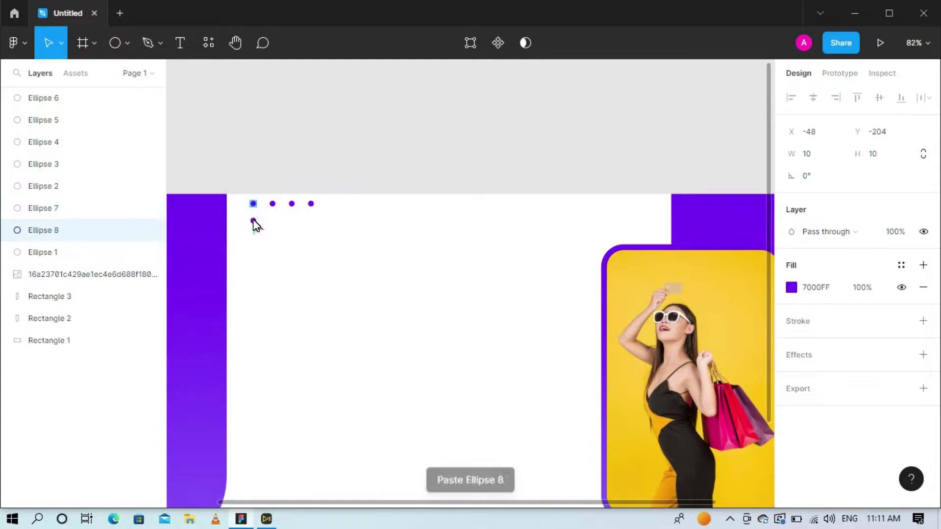
Duplicate the lower dot across at Y -174 to complete a second row of four dots.
click(253, 220)
key(ctrl+d)
drag(252, 219, 272, 222)
key(ctrl+d)
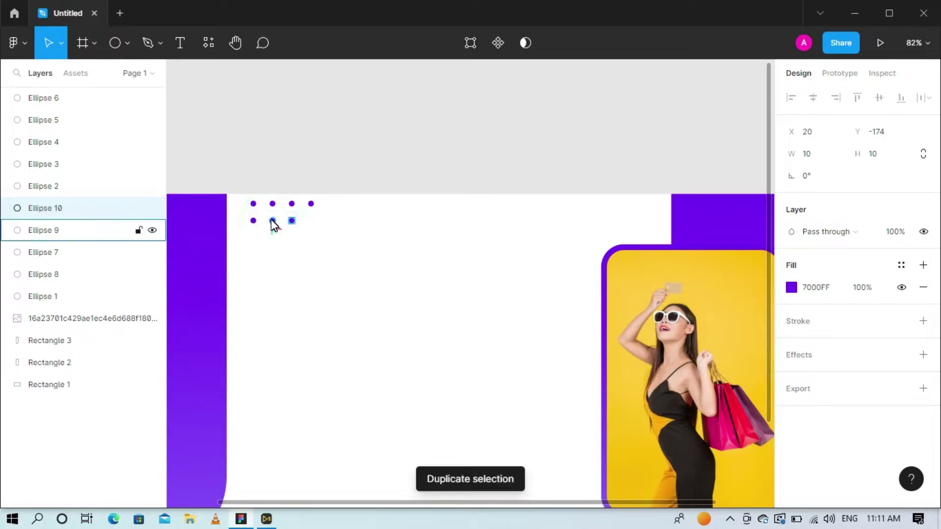
key(ctrl+d)
click(342, 238)
Duplicate the first dot and move the copy straight down to about Y 338, near the hero's lower edge.
scroll(344, 242, down, 5)
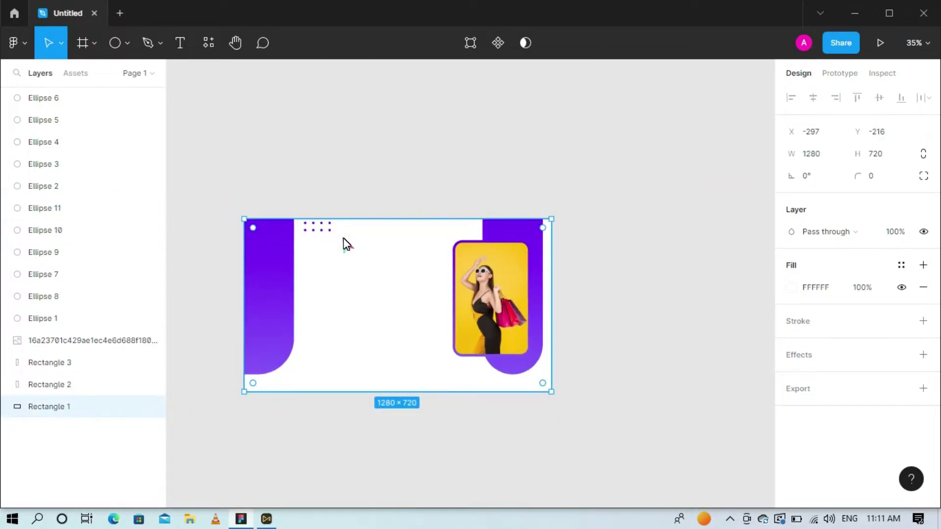
scroll(345, 243, up, 5)
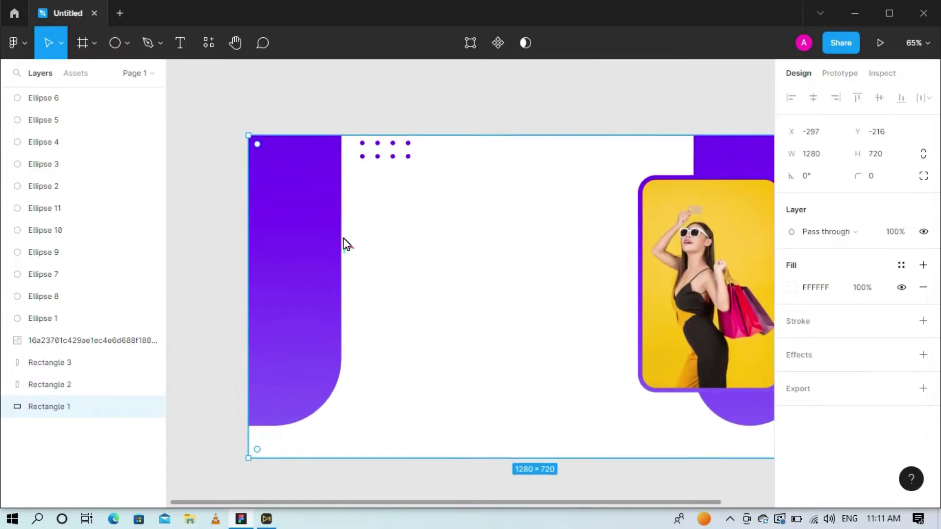
scroll(345, 244, right, 3)
scroll(345, 244, down, 2)
scroll(345, 243, down, 1)
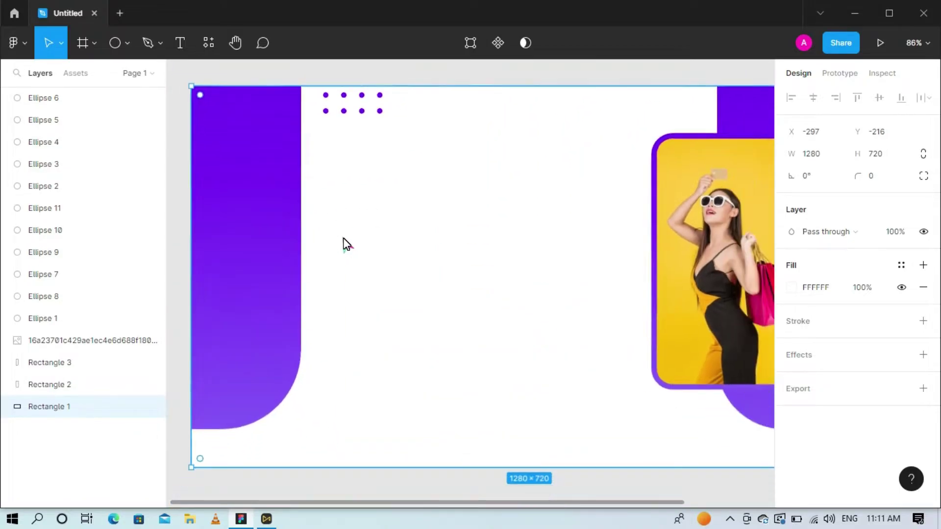
click(326, 95)
key(ctrl+d)
drag(326, 94, 326, 381)
Duplicate the lower dot and place the copy beside it at about X -14, Y 338.
key(ctrl+d)
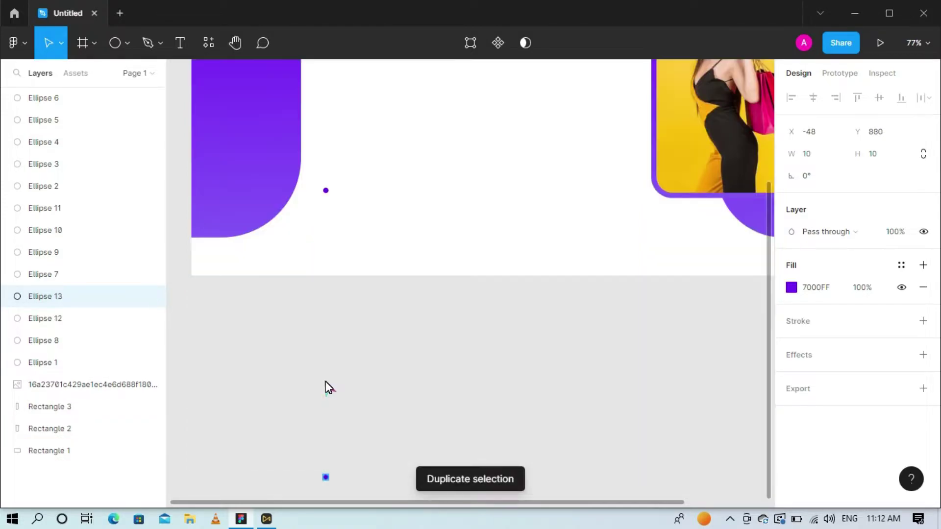
drag(326, 482, 347, 195)
scroll(380, 195, down, 5)
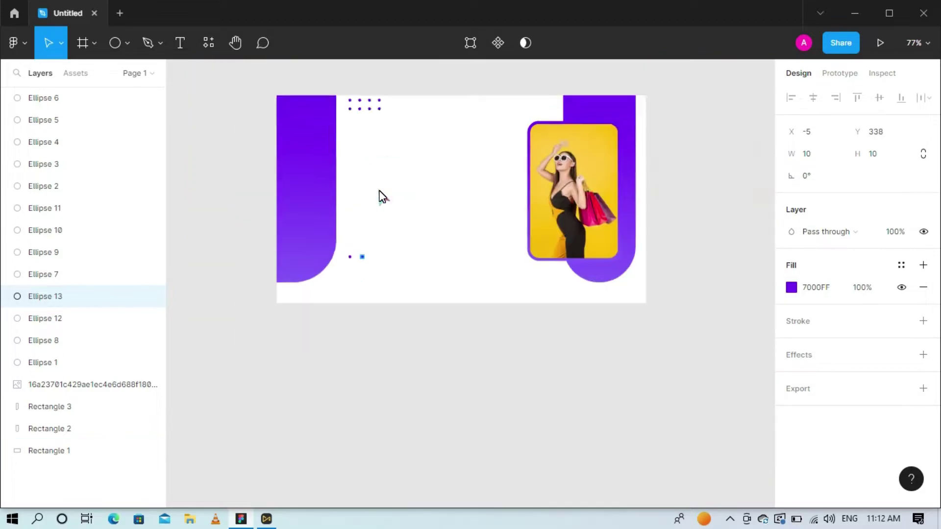
drag(363, 249, 360, 253)
scroll(380, 311, up, 5)
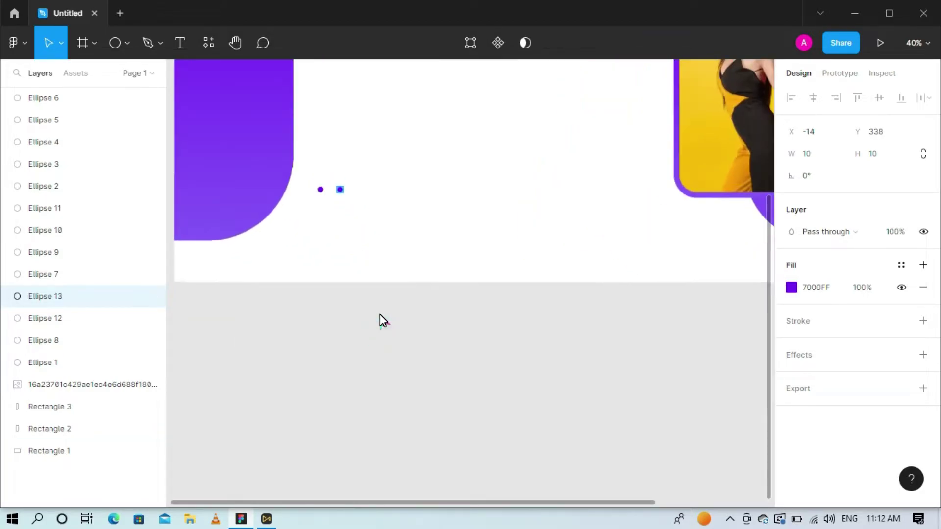
Duplicate the second lower dot twice at even spacing to complete a row of four.
click(355, 232)
click(334, 175)
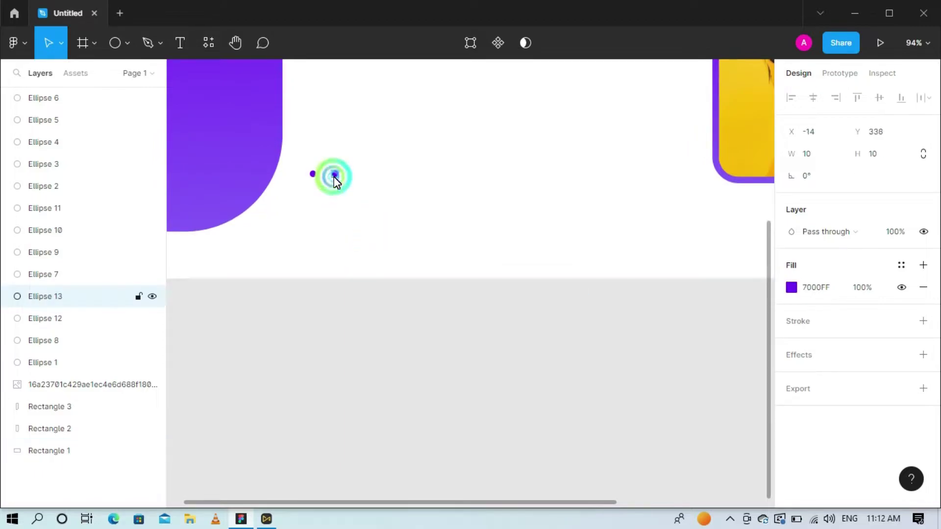
key(ctrl+d)
drag(336, 173, 357, 173)
key(ctrl+d)
Copy the lower row's first dot beneath it and duplicate it across to form a second row of four at Y 368.
click(312, 175)
key(ctrl+d)
drag(311, 175, 312, 197)
scroll(312, 197, down, 3)
scroll(313, 199, down, 5)
mouse_move(311, 248)
mouse_down()
mouse_move(297, 243)
mouse_move(304, 239)
mouse_up()
scroll(314, 250, up, 5)
key(ctrl+d)
key(ctrl+d)
key(ctrl+d)
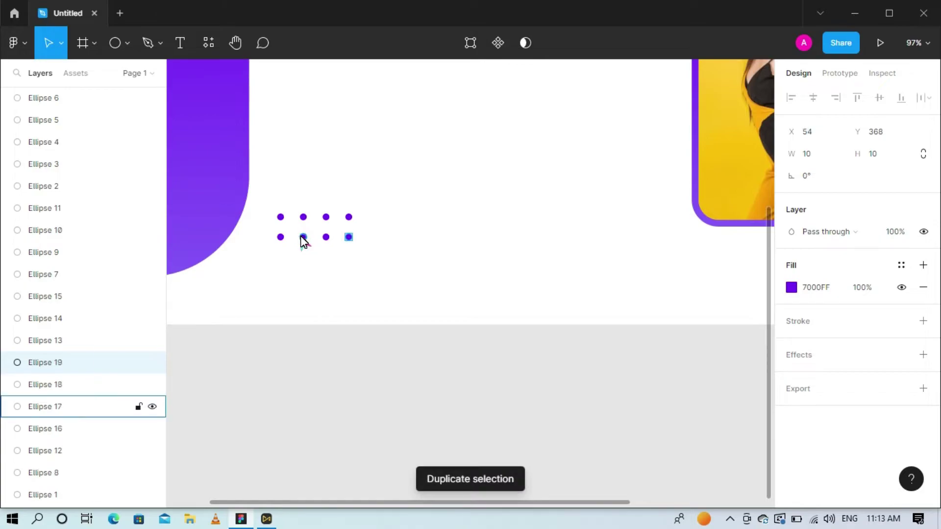
Add a third row of four dots at Y 398 to the lower dot grid.
key(ctrl+d)
drag(369, 243, 301, 257)
key(ctrl+d)
key(ctrl+d)
key(ctrl+d)
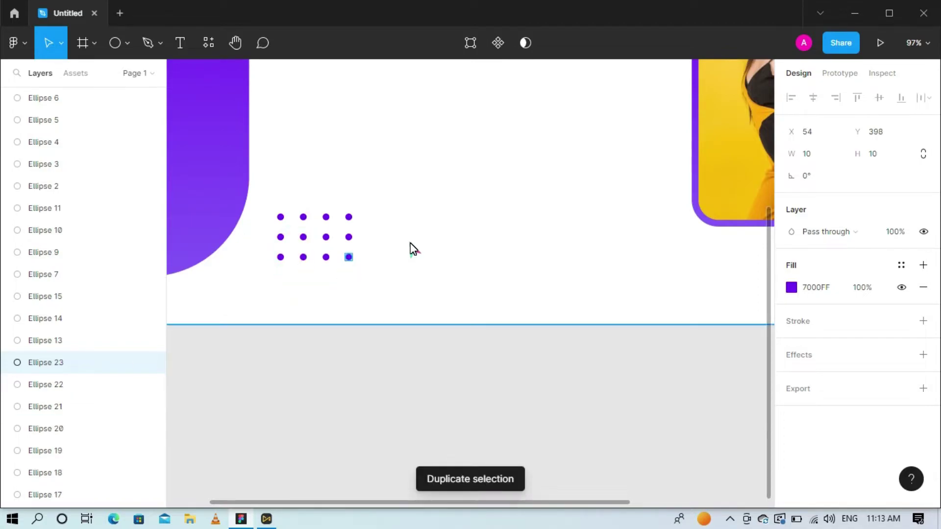
Import the N logo image from the Pictures folder and place it on the empty canvas below the hero.
scroll(410, 248, down, 4)
scroll(409, 247, up, 1)
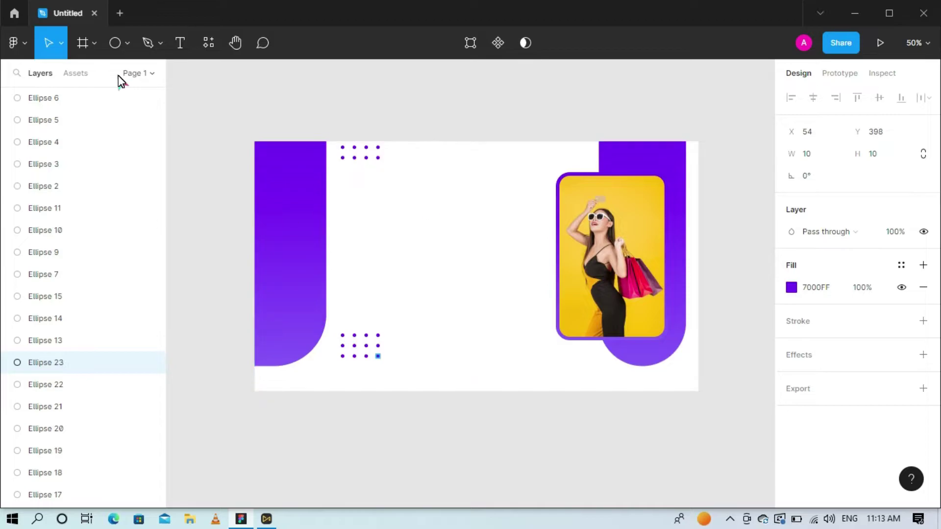
click(127, 42)
click(154, 172)
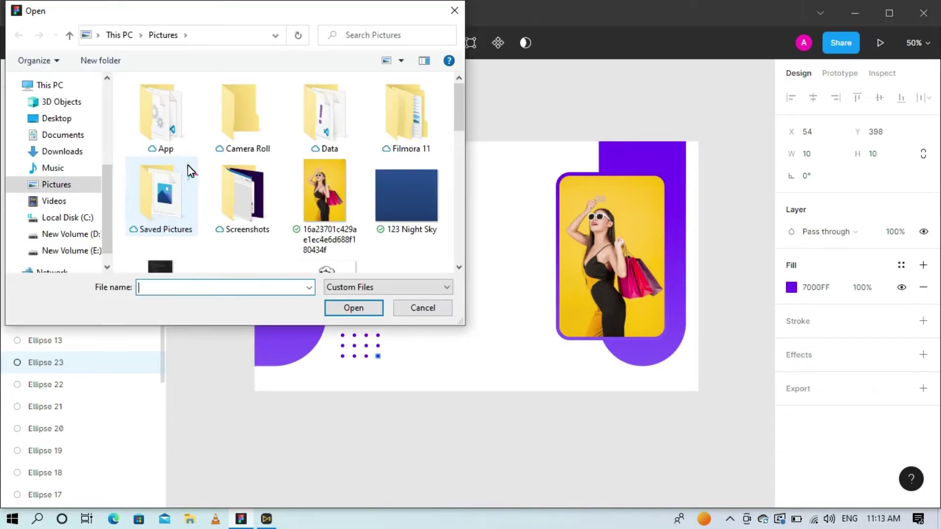
scroll(251, 181, down, 3)
click(245, 144)
double_click(246, 144)
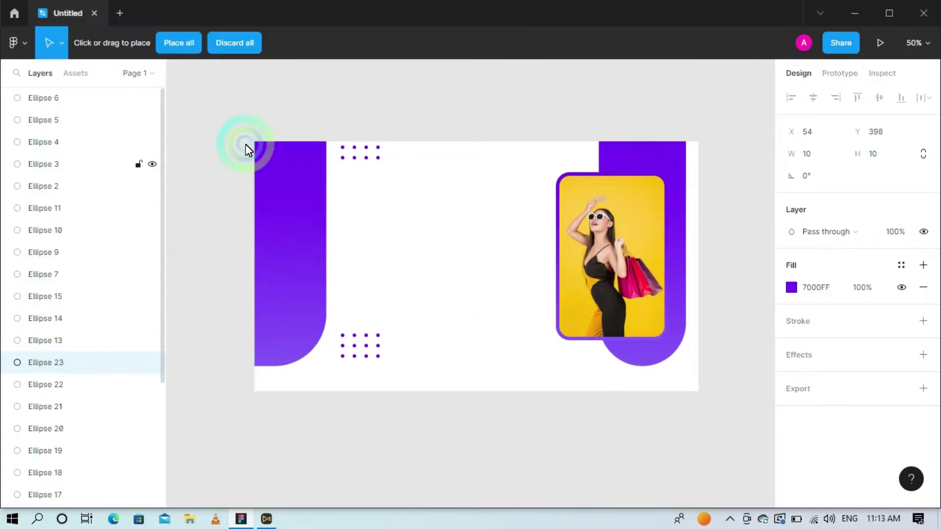
scroll(420, 295, down, 5)
click(420, 296)
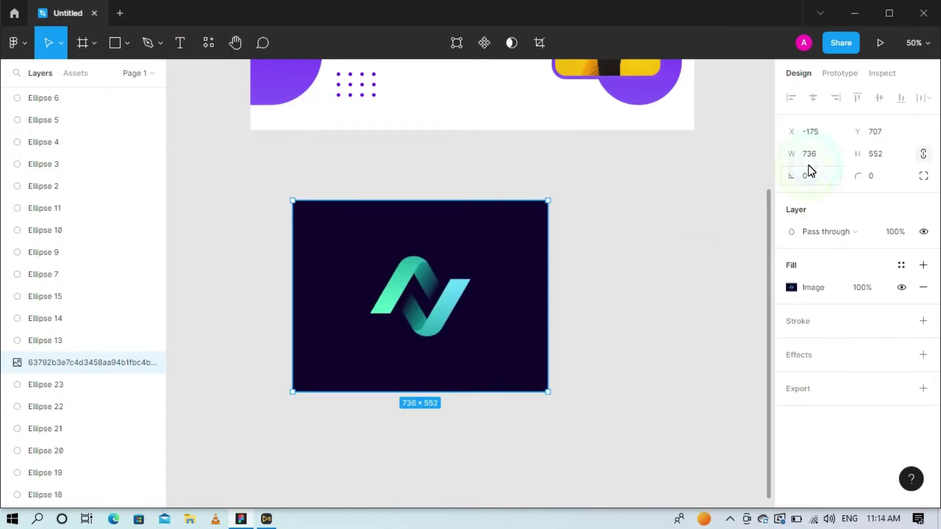
Set the logo image's width to 400 and crop it to about 253 × 239 around the mark.
text(400)
key(Return)
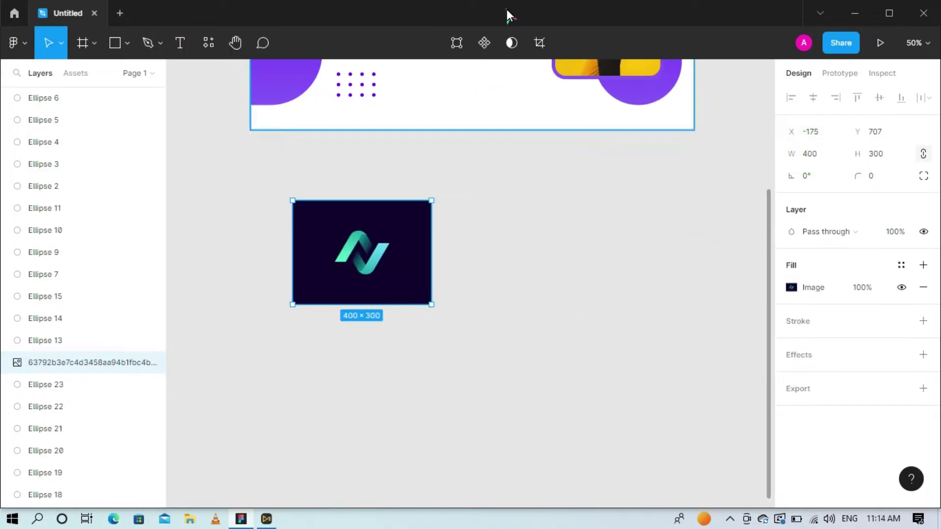
click(876, 176)
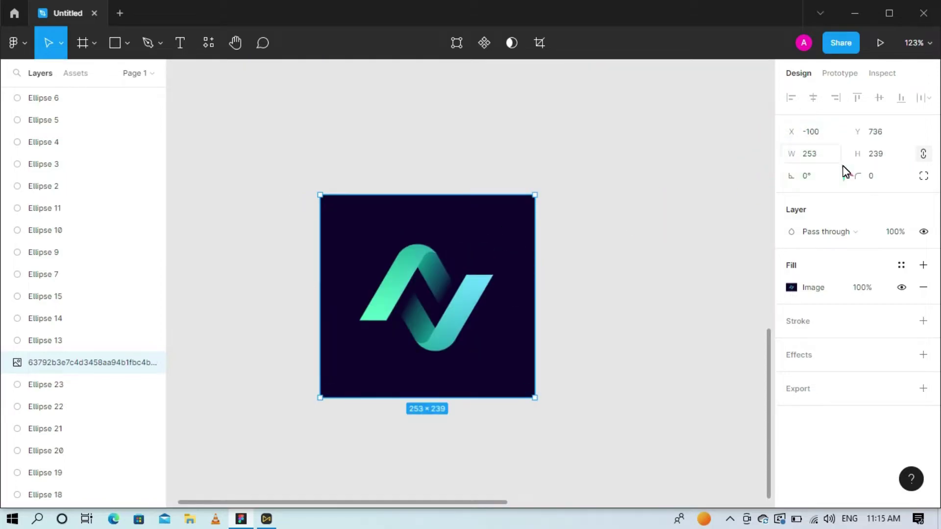
Round the logo image's corners with a radius of 150.
click(873, 177)
text(200)
key(Return)
click(653, 286)
scroll(656, 286, down, 3)
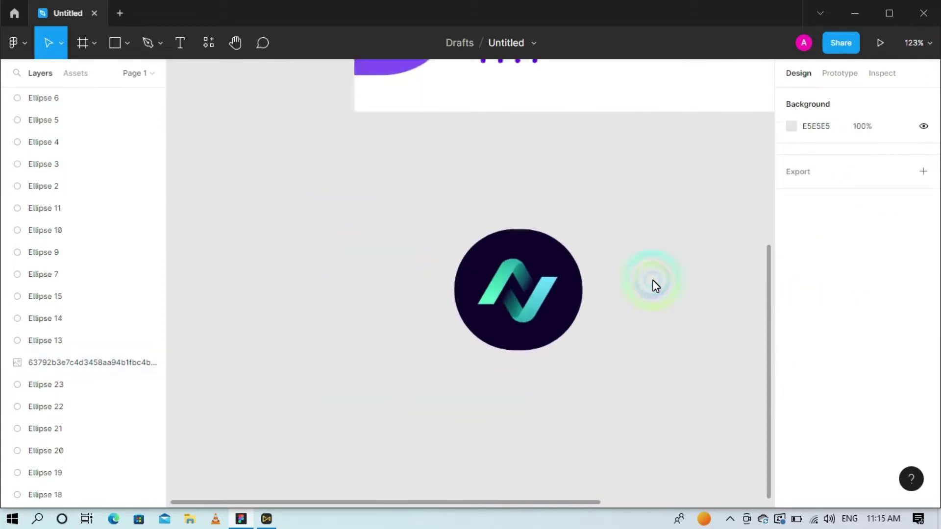
Move the N logo from the empty canvas onto the upper part of the left purple panel.
scroll(656, 285, down, 6)
click(358, 485)
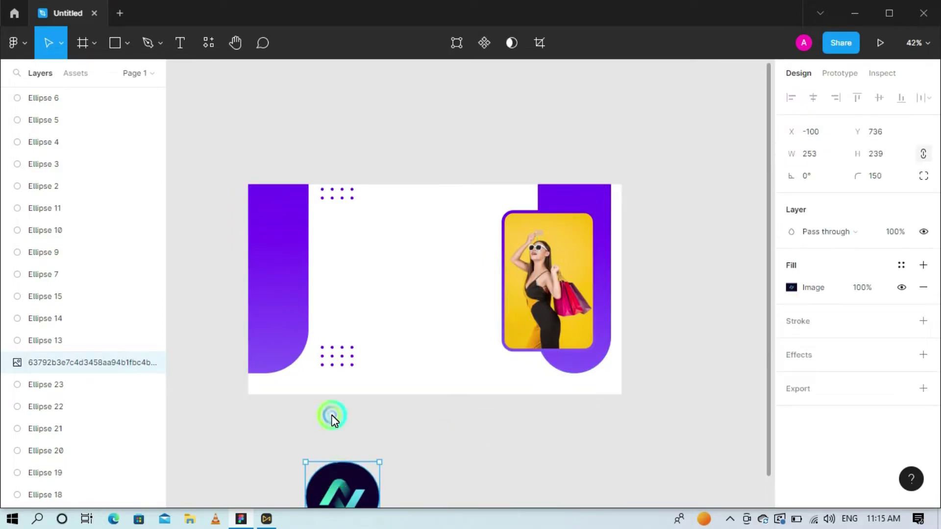
drag(332, 416, 295, 269)
drag(300, 232, 289, 214)
Scale the logo proportionally to a width of 150 and undo the accidental opacity change.
click(822, 155)
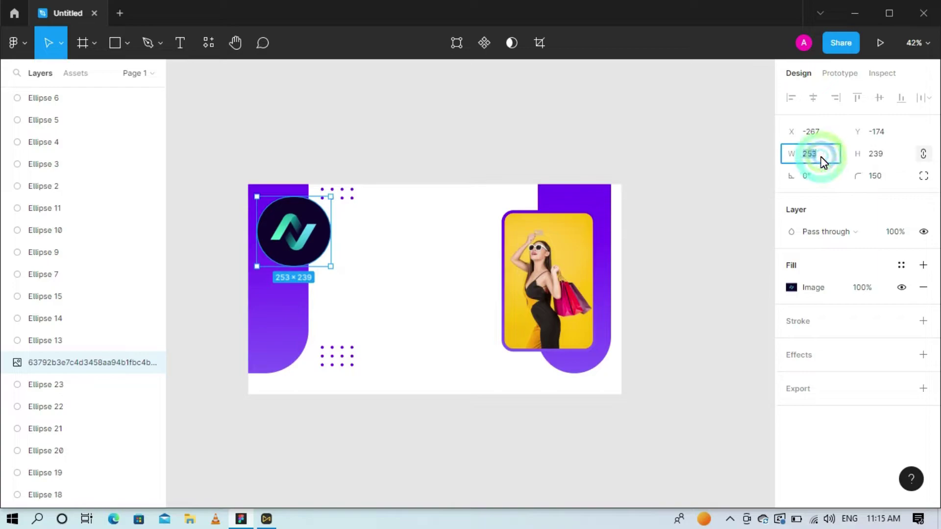
text(236)
key(Return)
key(Return)
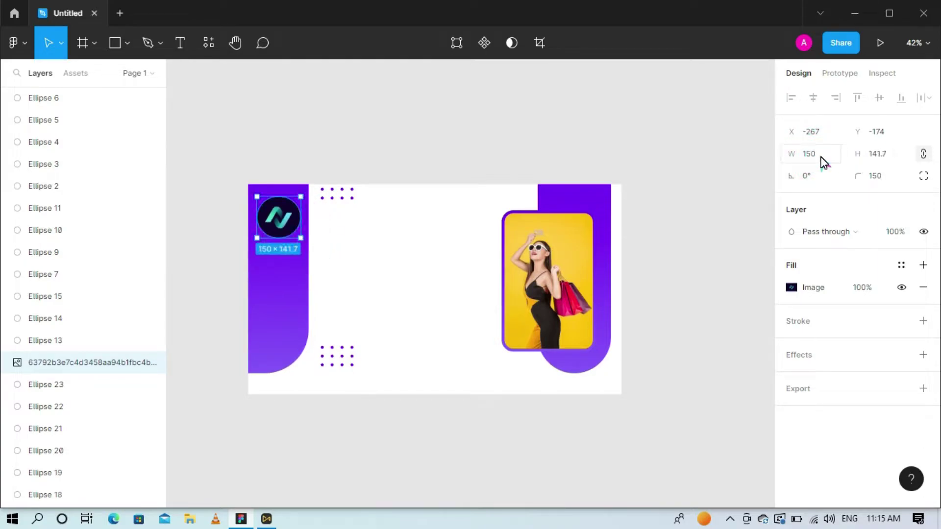
key(1)
click(566, 139)
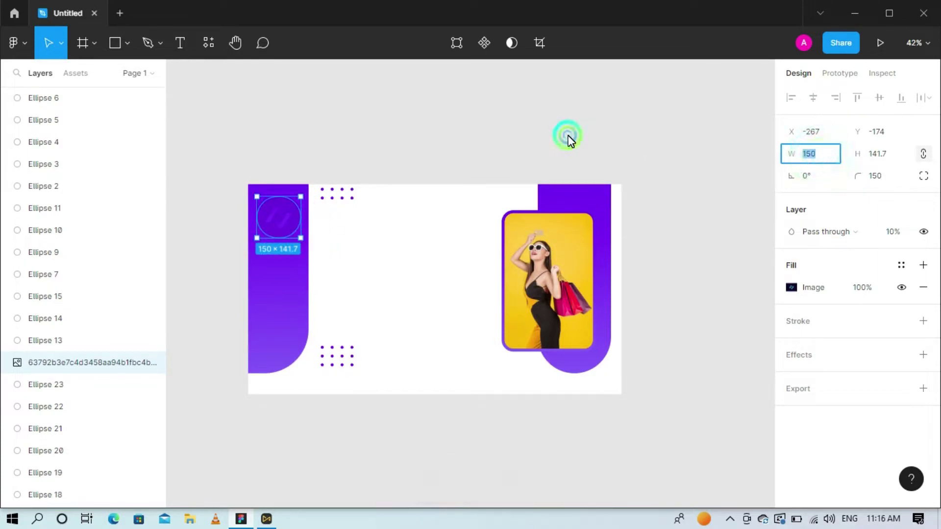
key(ctrl+z)
Shrink the logo proportionally to a width of 70 and position it near the upper right of the left purple panel.
text(0)
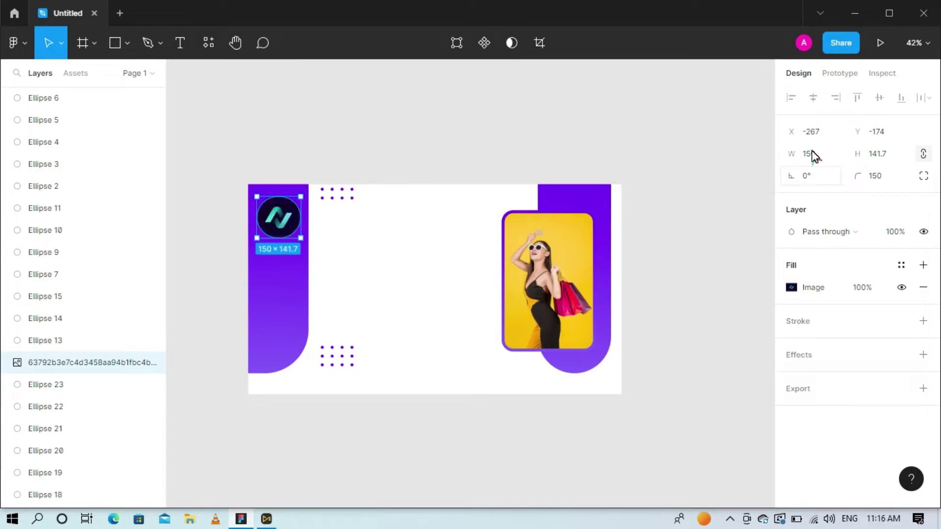
text(80)
key(Return)
drag(268, 207, 289, 204)
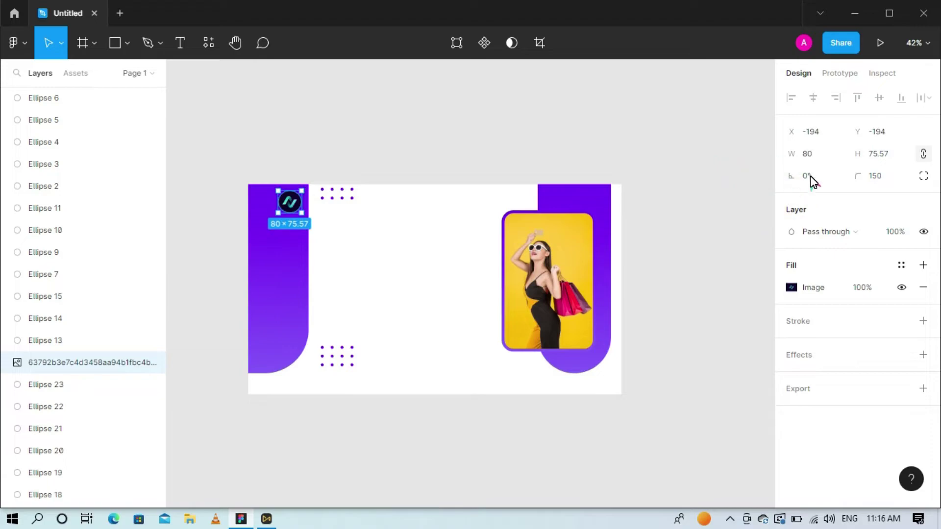
text(70)
key(Return)
click(290, 205)
drag(291, 206, 289, 205)
click(410, 139)
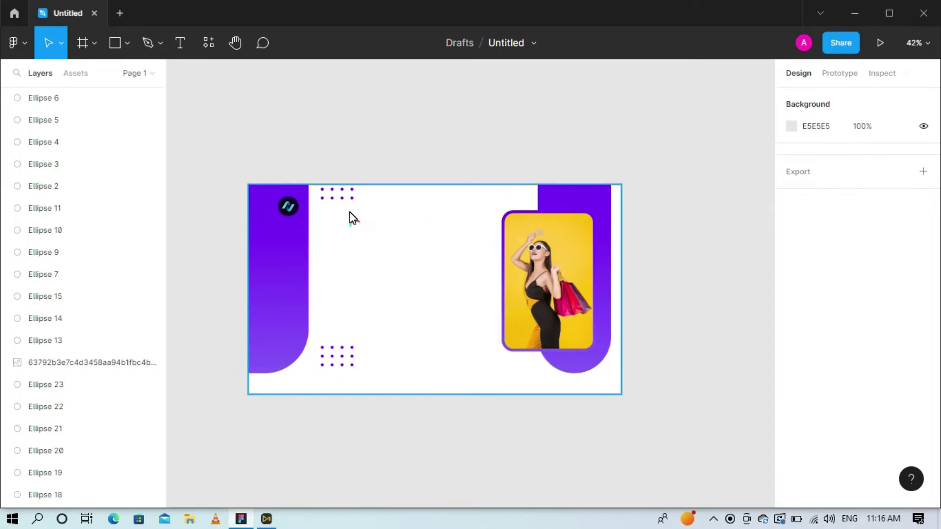
scroll(380, 159, up, 3)
scroll(349, 172, down, 5)
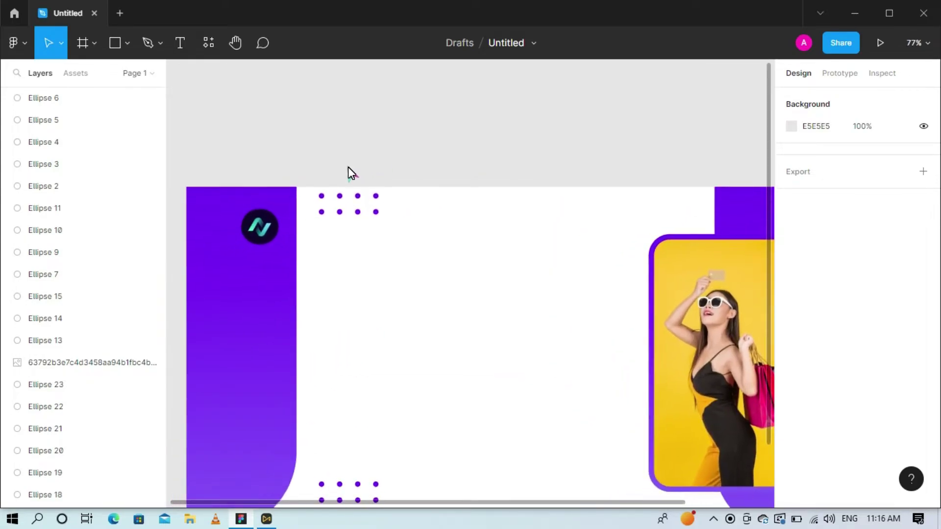
click(321, 235)
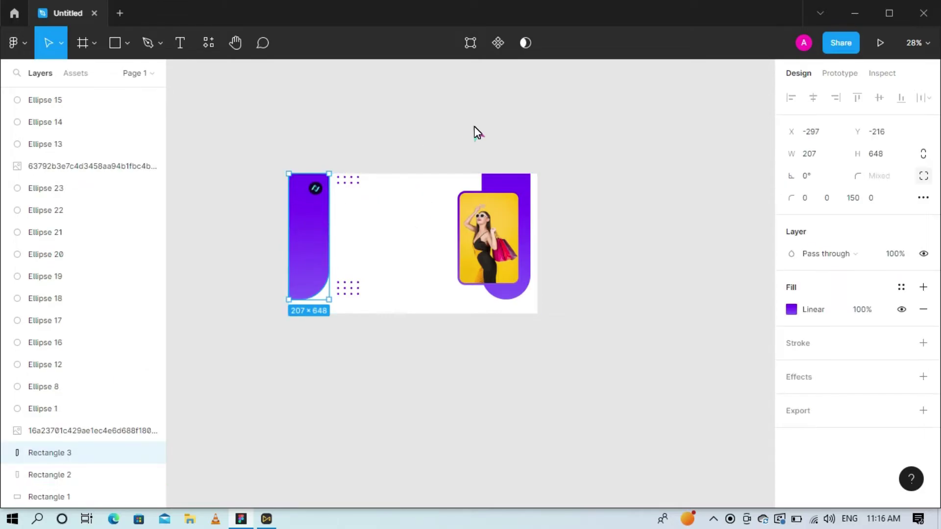
scroll(507, 124, up, 3)
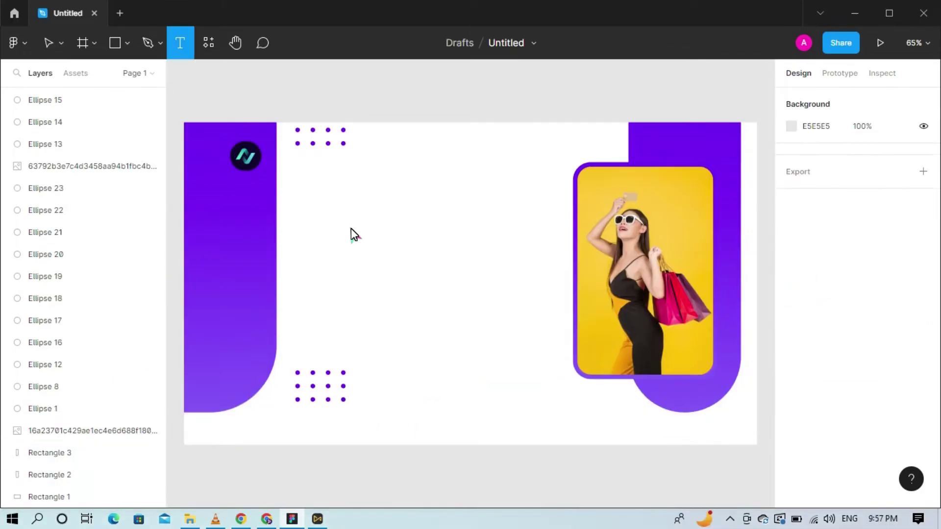
Add the text "Home" at font size 20 and place it just below the upper dot grid at X 20, Y -153.
click(398, 162)
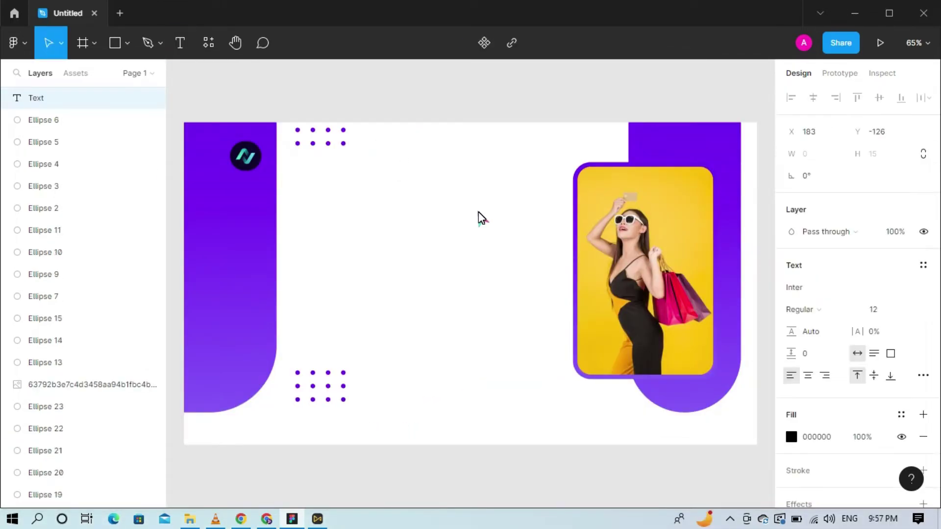
text(Home)
click(872, 310)
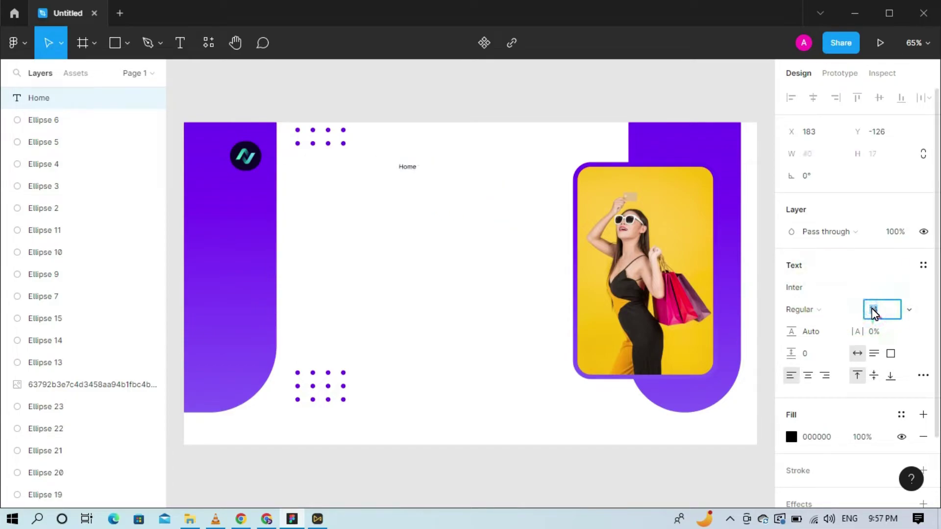
text(20)
key(Return)
drag(414, 166, 339, 153)
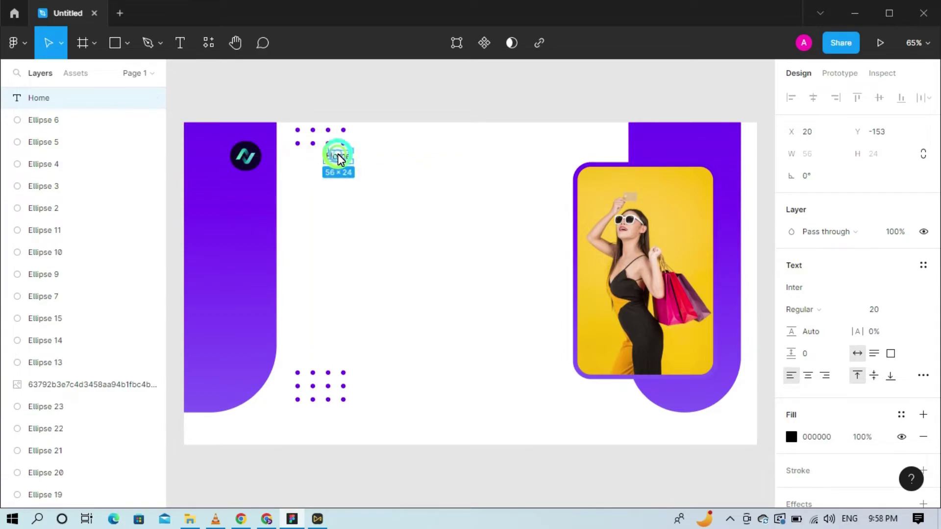
Duplicate the Home text five times in a horizontal row at equal intervals of 77.
key(ctrl+d)
drag(337, 154, 372, 153)
key(ctrl+d)
key(ctrl+d)
key(ctrl+d)
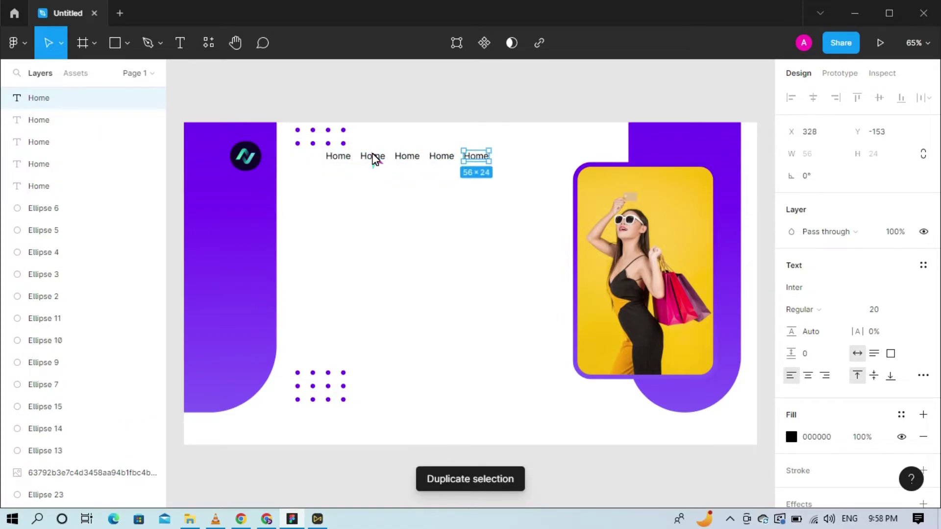
key(ctrl+d)
Change the second, third and fourth navigation labels to "About", "Service" and "Portfolio".
click(373, 157)
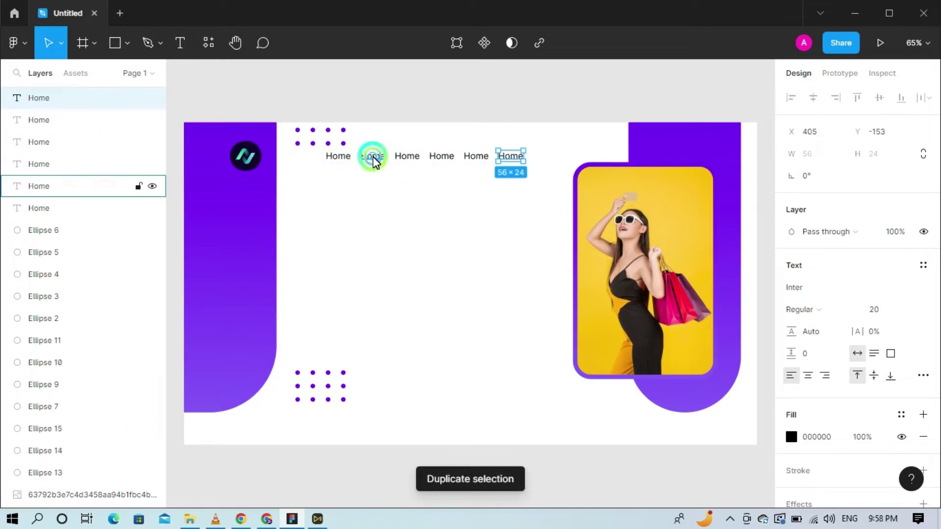
click(384, 157)
text(About)
click(415, 159)
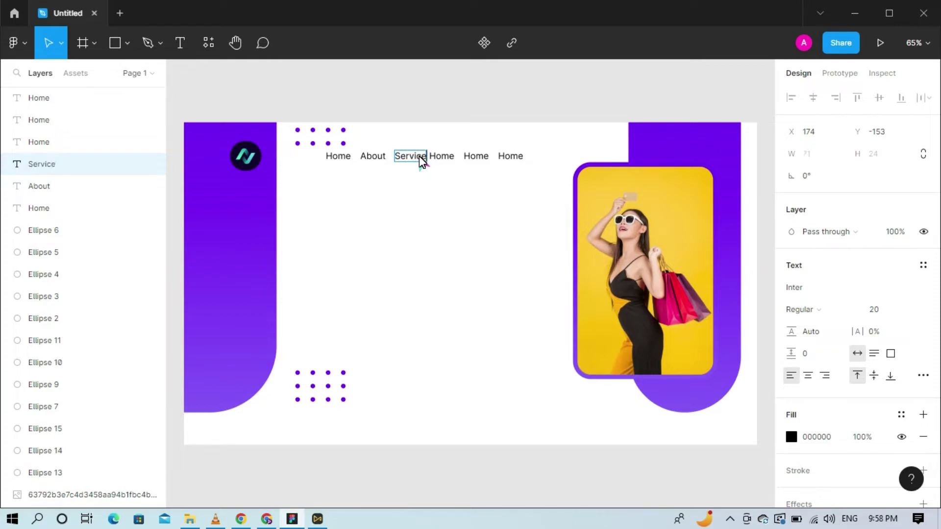
click(443, 157)
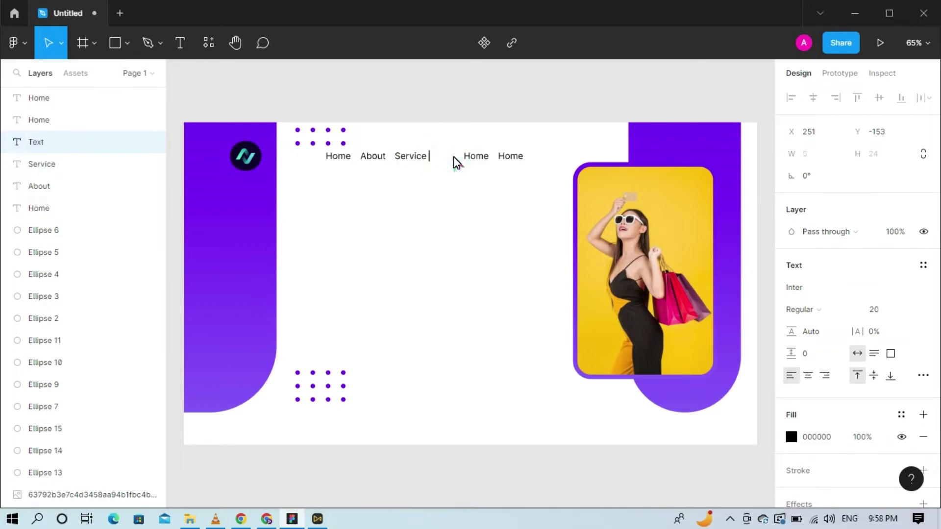
text(Portfolio)
Change the fifth navigation label to "Blog" and the sixth to "Contact".
click(485, 158)
click(488, 160)
key(BackSpace)
text(Blog)
double_click(510, 157)
key(BackSpace)
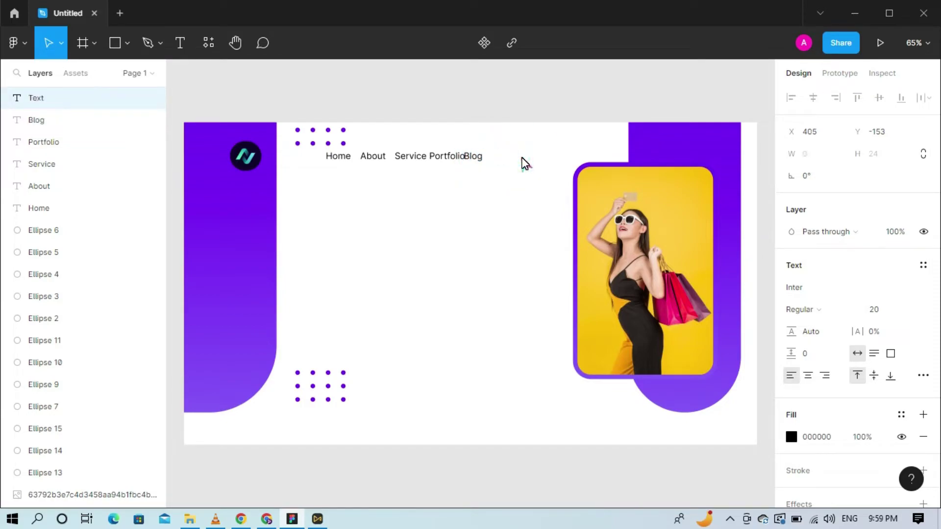
text(Contact)
Shift the About, Service, Portfolio, Blog and Contact labels along their row so the gaps between them look even.
click(440, 192)
drag(518, 156, 540, 156)
drag(473, 155, 417, 158)
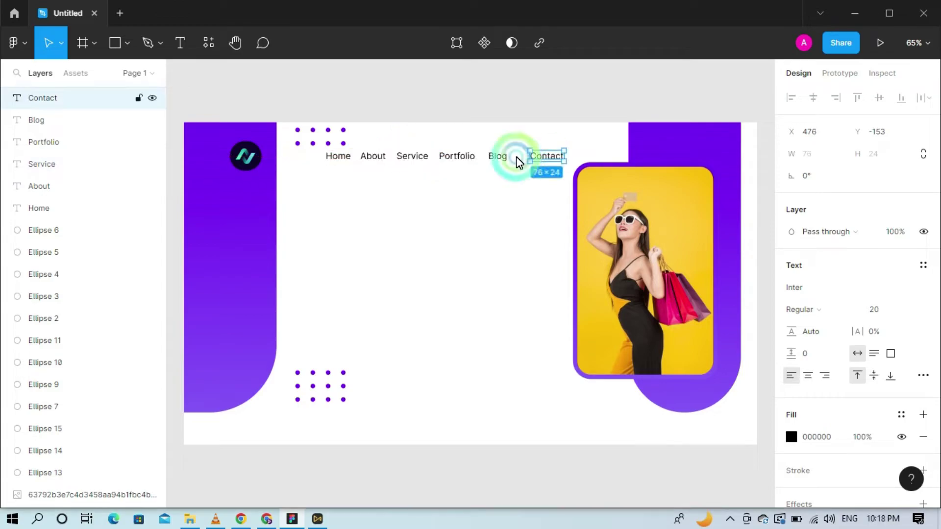
drag(501, 157, 507, 156)
drag(445, 156, 375, 156)
click(416, 156)
click(430, 180)
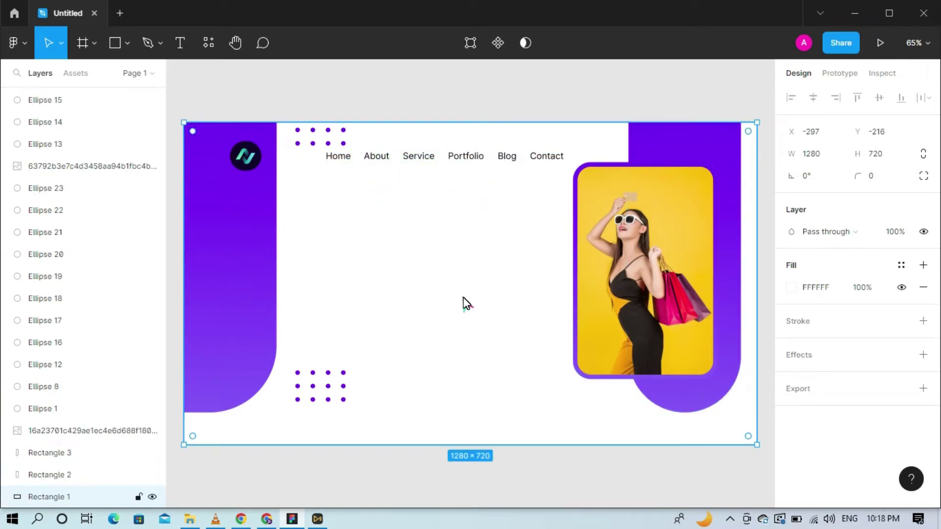
Add the text "FREELANCE WEB DEVELOPER" at X -118, Y 51, starting over the left purple panel's edge.
click(180, 43)
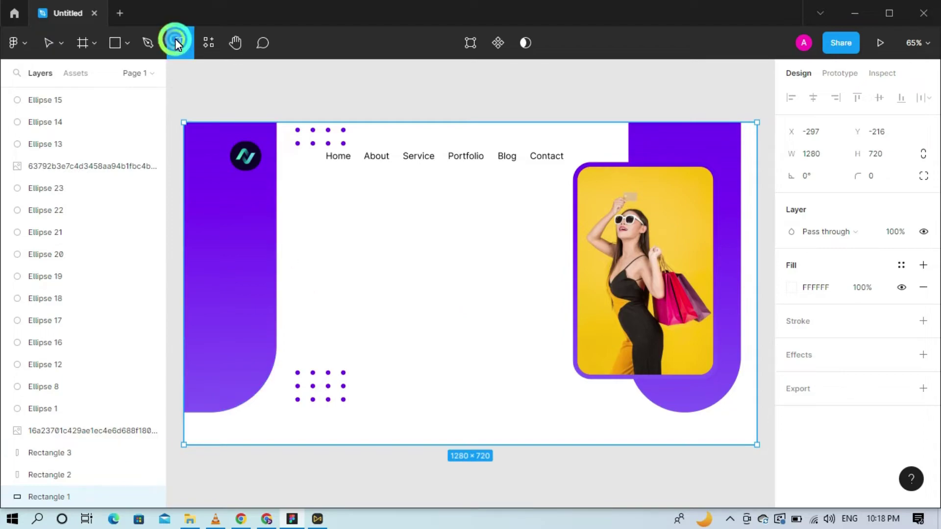
click(263, 244)
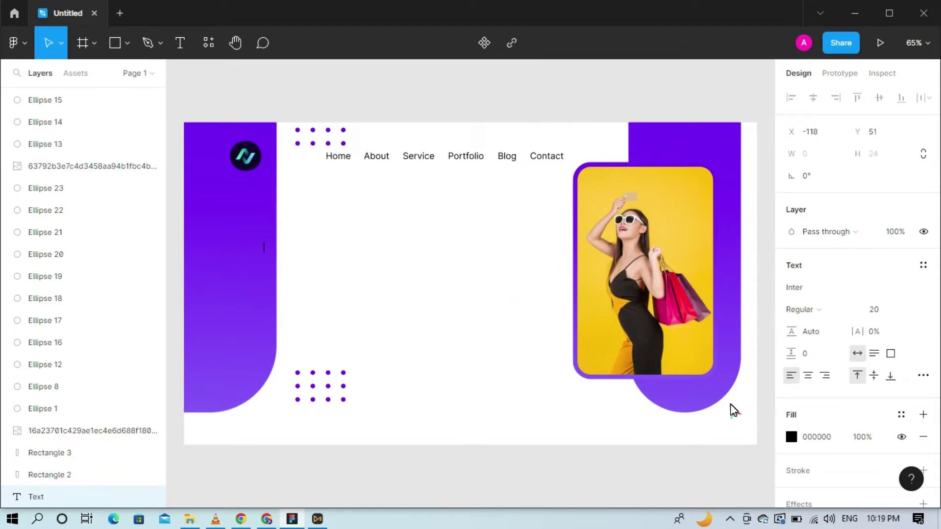
text(FREELA)
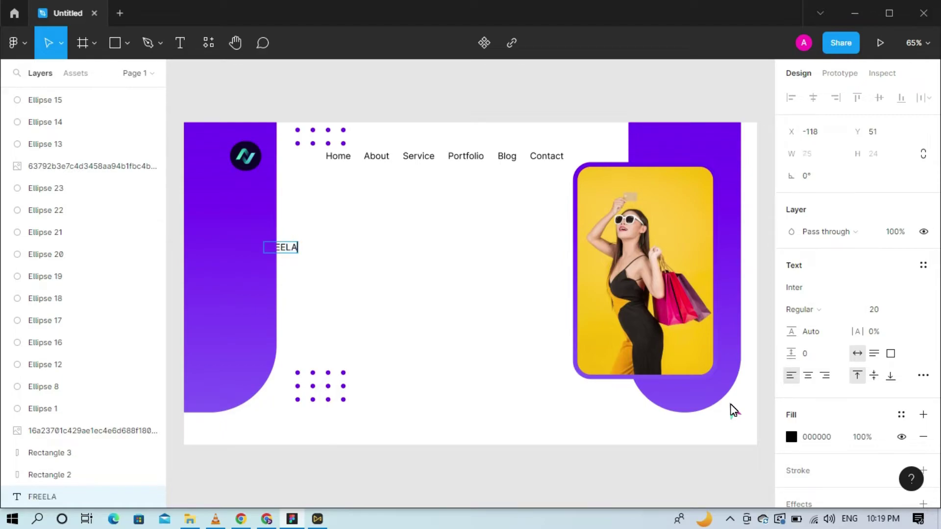
text(NCE WEB DEVELOPER)
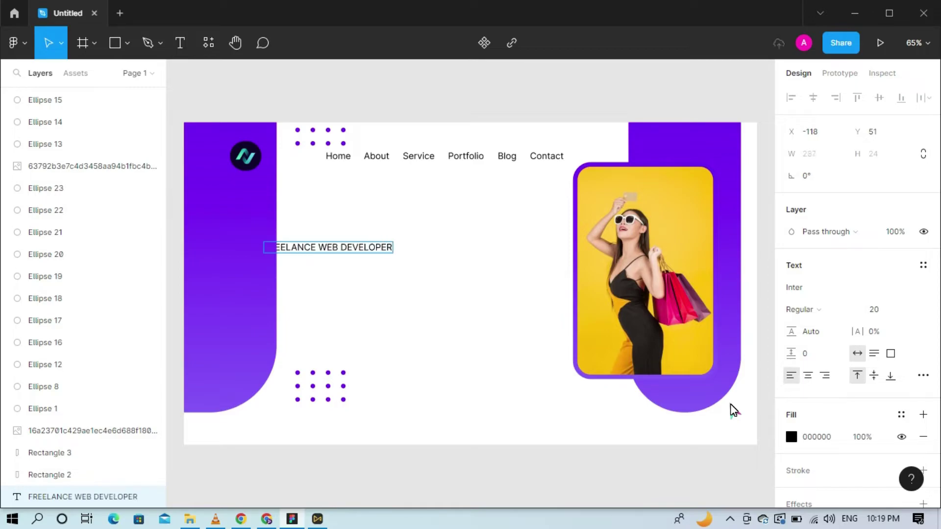
Bring the FREELANCE WEB DEVELOPER text to the front and move it horizontally to X -153.
right_click(314, 248)
click(293, 271)
click(324, 262)
right_click(324, 246)
click(378, 210)
drag(357, 248, 342, 248)
Set the letter spacing of the FREELANCE WEB DEVELOPER text to 13%.
click(877, 331)
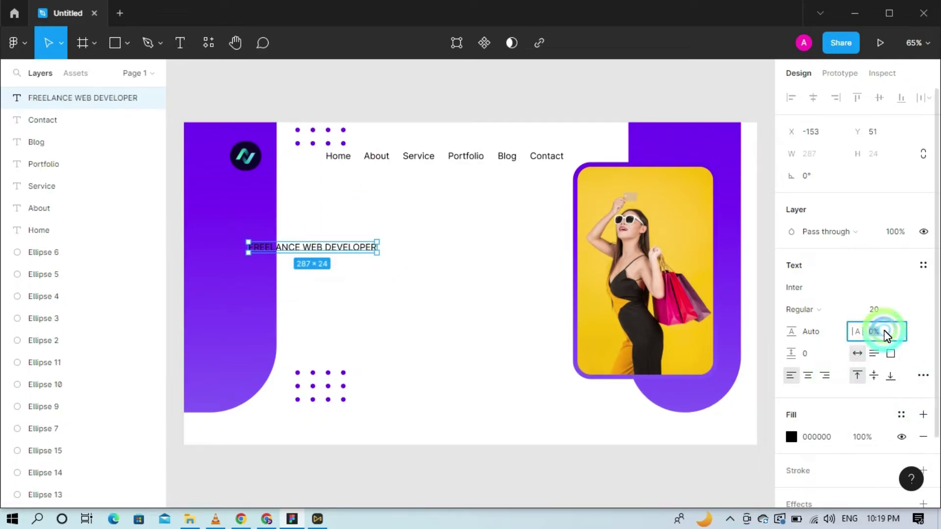
key(Up)
key(Up)
key(Up)
key(Up)
key(Up)
key(Up)
key(Up)
key(Up)
key(Up)
key(Up)
key(Up)
key(Up)
key(Up)
key(Return)
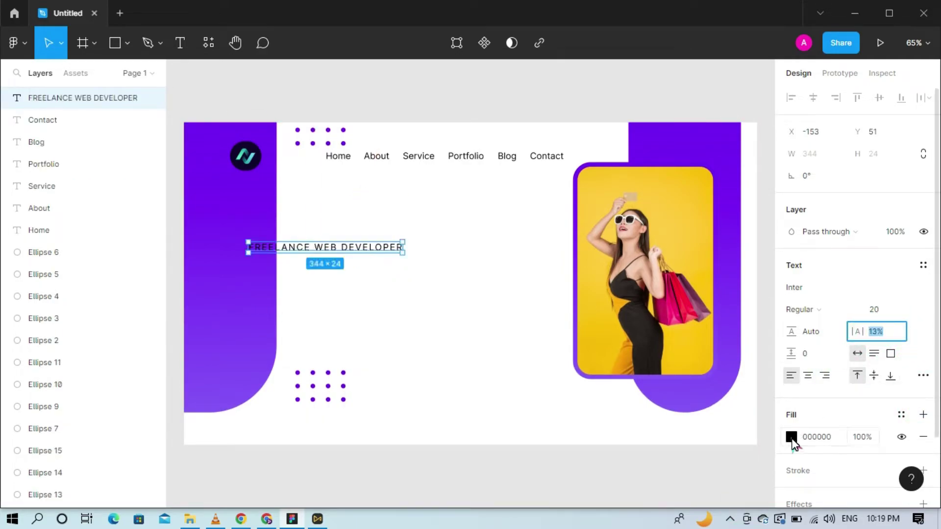
Give the FREELANCE WEB DEVELOPER text a linear gradient fill and set its first stop to dark purple 2B023F.
click(792, 437)
click(642, 149)
click(643, 165)
click(724, 343)
click(737, 346)
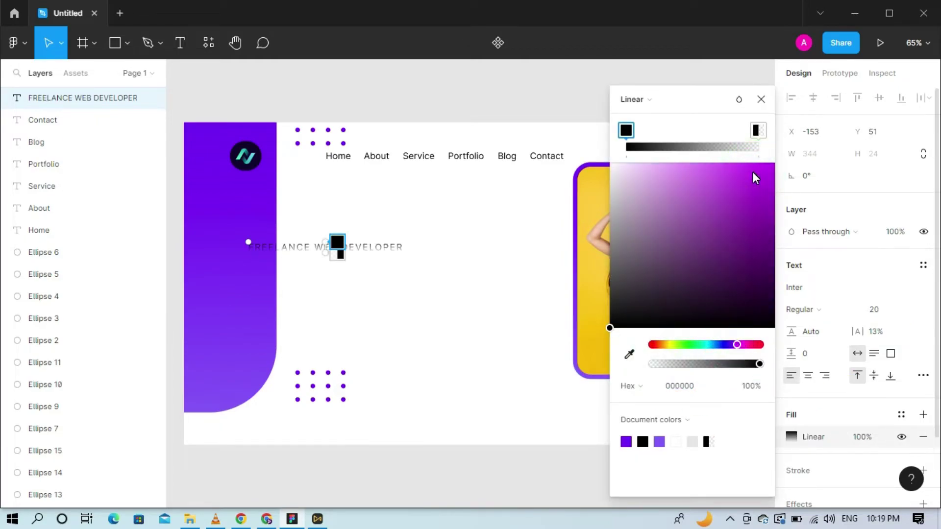
click(774, 163)
click(769, 288)
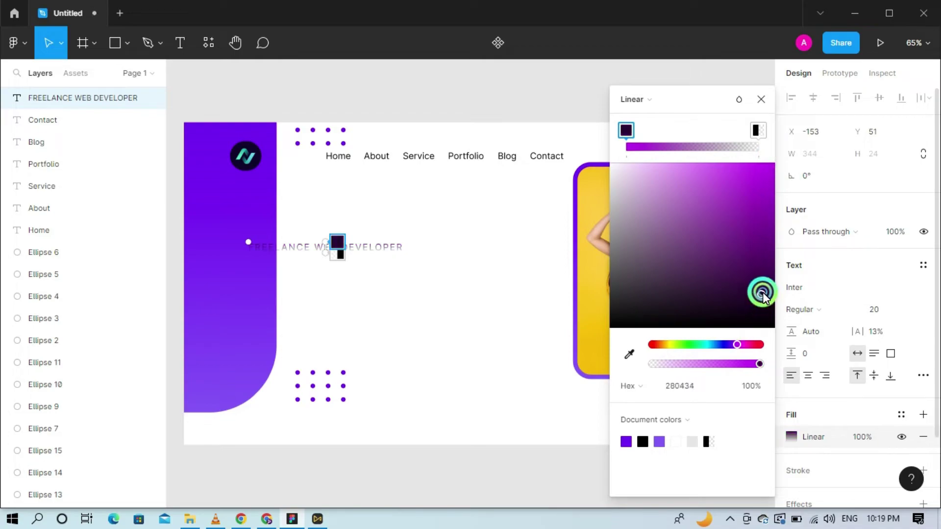
click(745, 345)
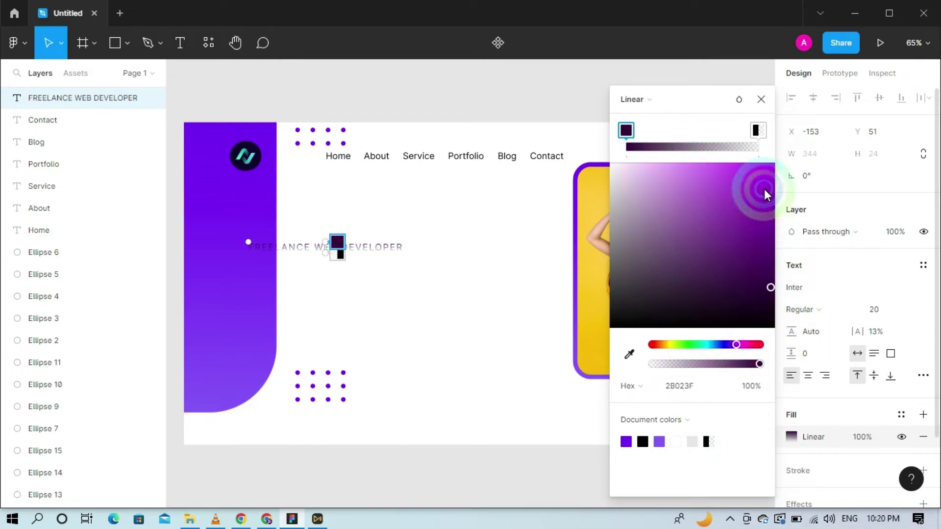
Set the text gradient's second stop to 430140 at 0% opacity and lighten the first stop to a brighter purple.
click(757, 130)
click(754, 333)
click(770, 285)
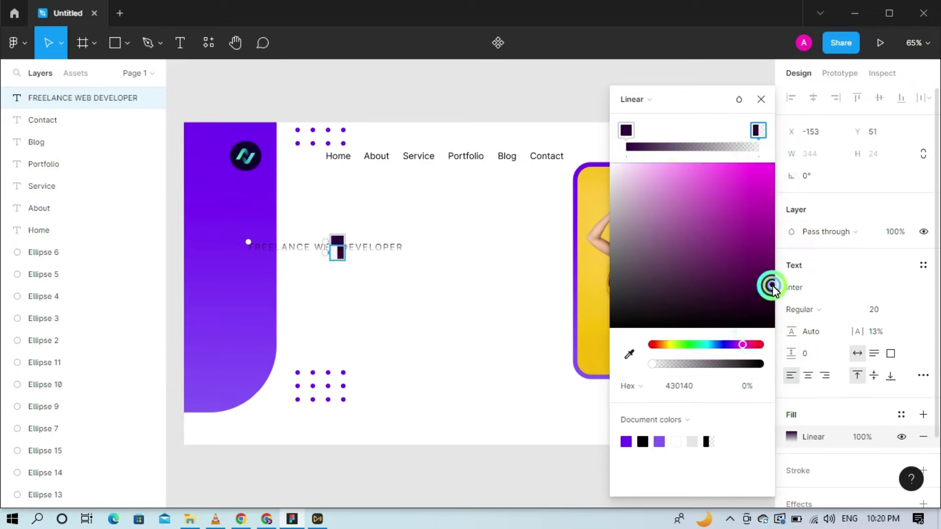
click(626, 131)
click(761, 288)
click(760, 260)
click(761, 99)
click(445, 109)
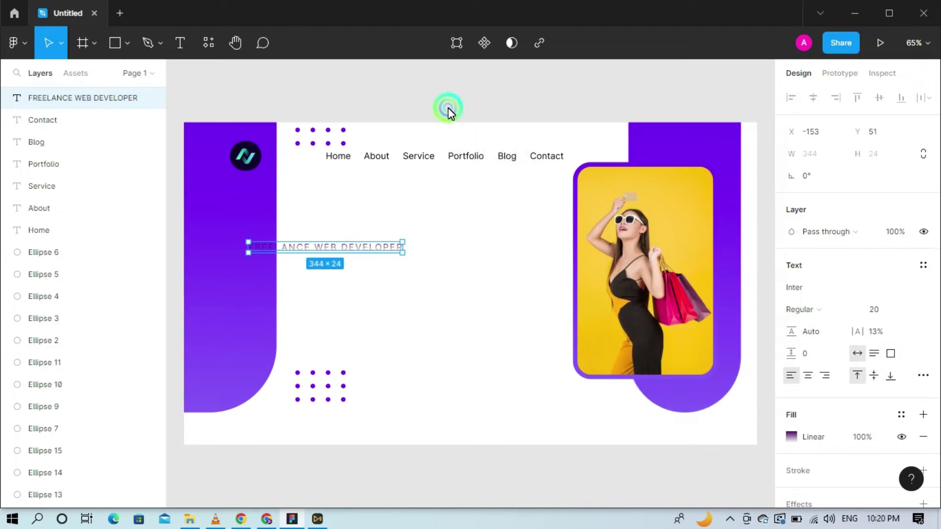
Add a greeting text reading "Hello, I'mm" plus the person's first name below the FREELANCE WEB DEVELOPER line, and select all its characters.
click(178, 43)
click(243, 208)
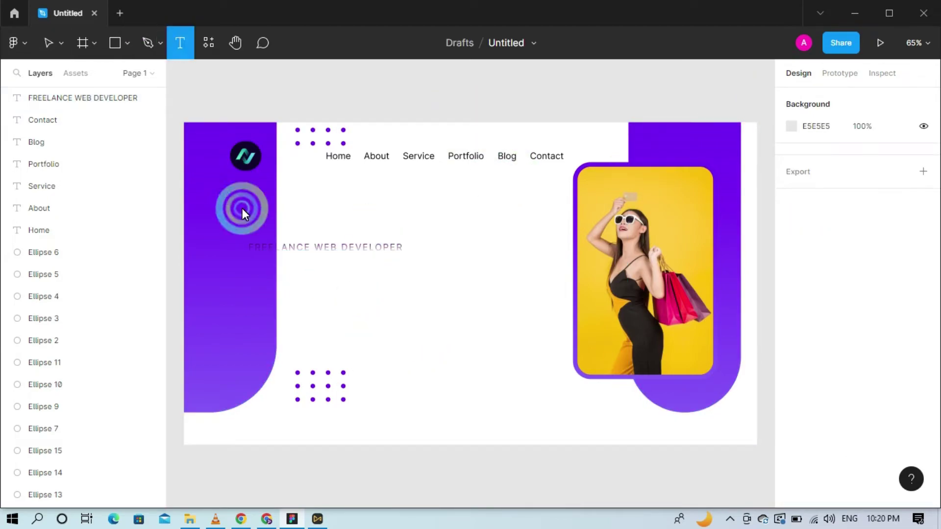
click(261, 275)
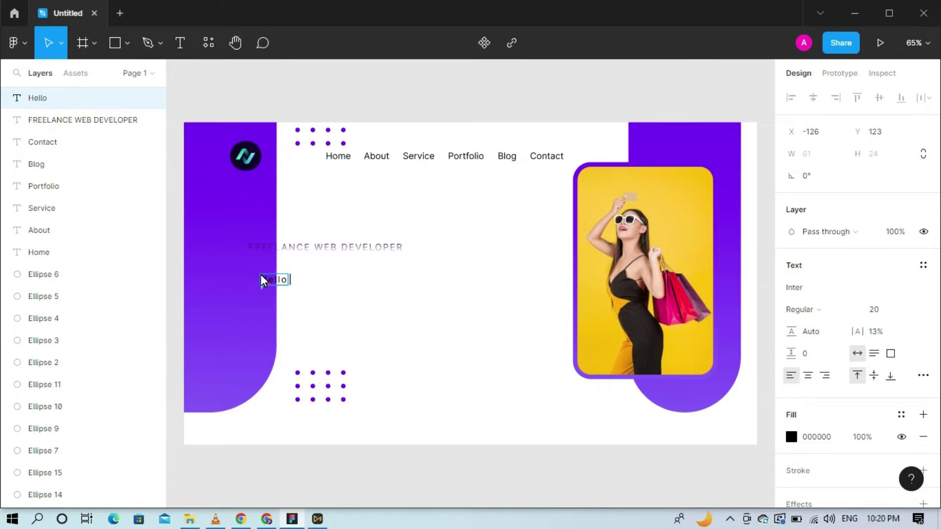
text(, I'mm emma)
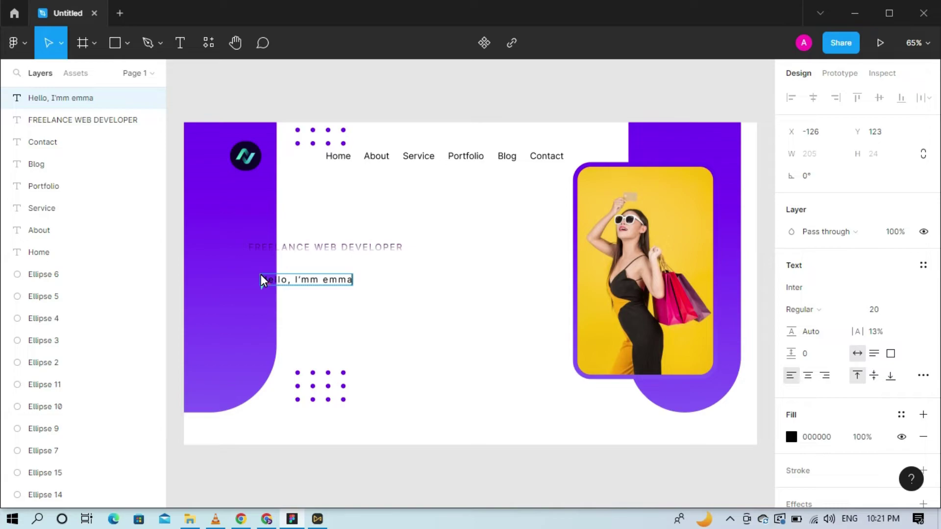
click(265, 279)
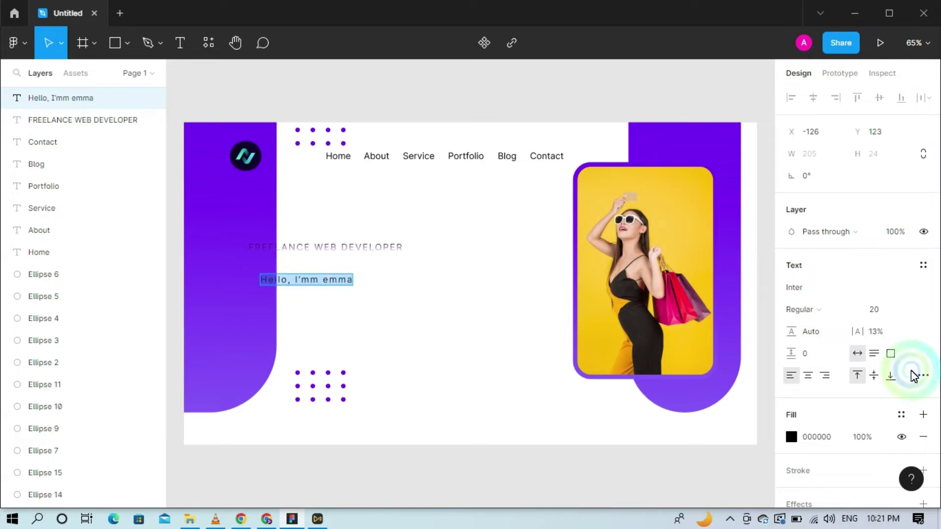
Set the greeting text's font size to 38 and its weight to Extra Bold.
click(877, 330)
click(882, 311)
text(40)
key(Return)
click(816, 309)
click(819, 283)
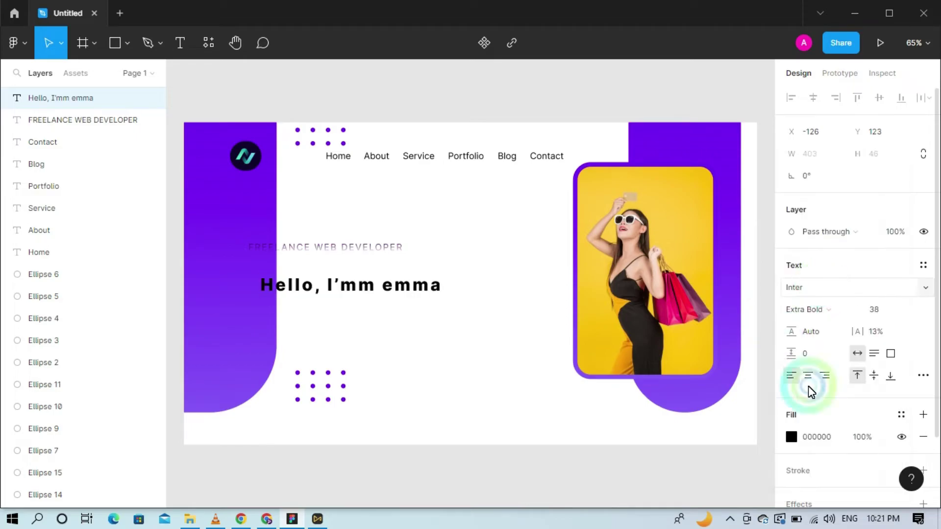
Change the greeting text's font family to Poppins.
click(861, 288)
click(930, 292)
scroll(931, 294, down, 20)
click(860, 286)
Change the FREELANCE WEB DEVELOPER text's font family to Poppins.
double_click(321, 247)
drag(253, 247, 414, 248)
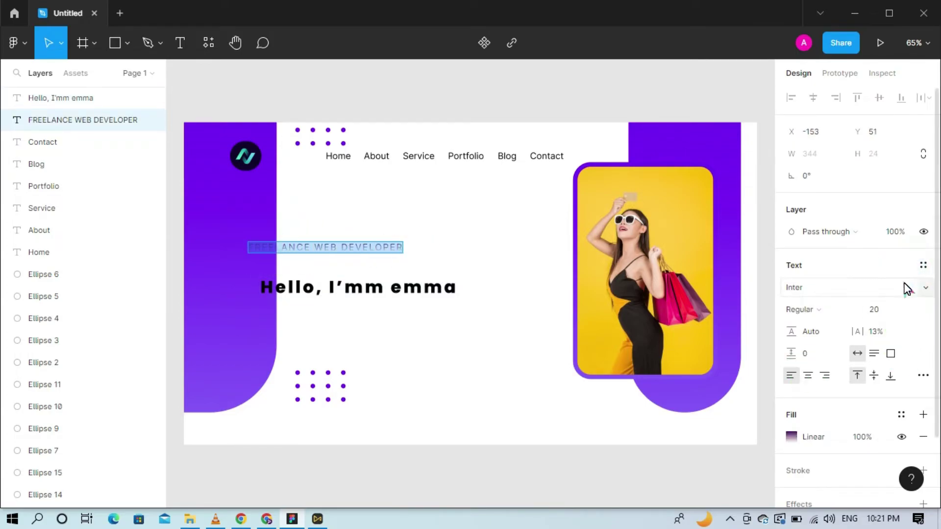
click(928, 292)
scroll(930, 293, down, 15)
scroll(928, 293, down, 3)
click(926, 292)
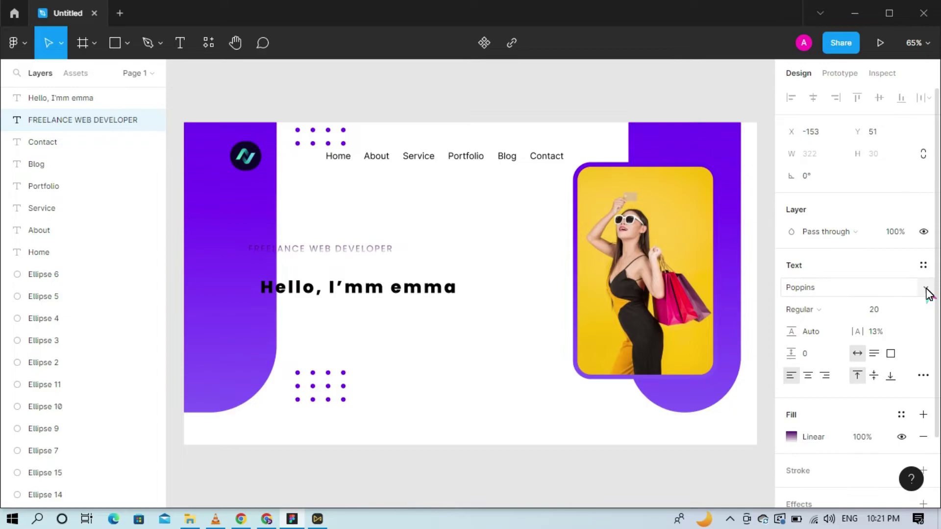
Select the whole greeting text and increase its font size to 63.
double_click(380, 288)
click(446, 282)
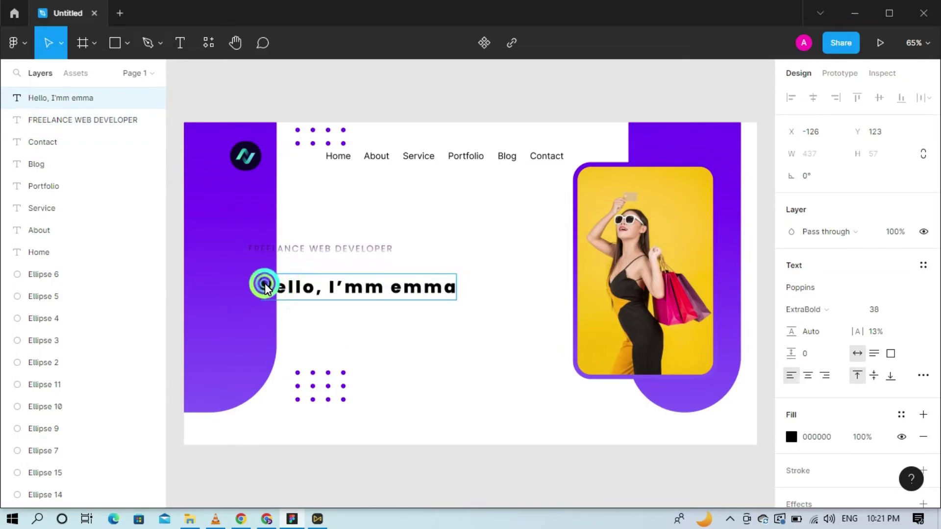
drag(263, 289, 465, 292)
key(Up)
key(Up)
key(Up)
key(Up)
key(Up)
key(Up)
key(Up)
key(Up)
key(Up)
key(Up)
key(Up)
key(Up)
key(Up)
key(Up)
key(Up)
key(Up)
key(Up)
key(Up)
key(Up)
key(Up)
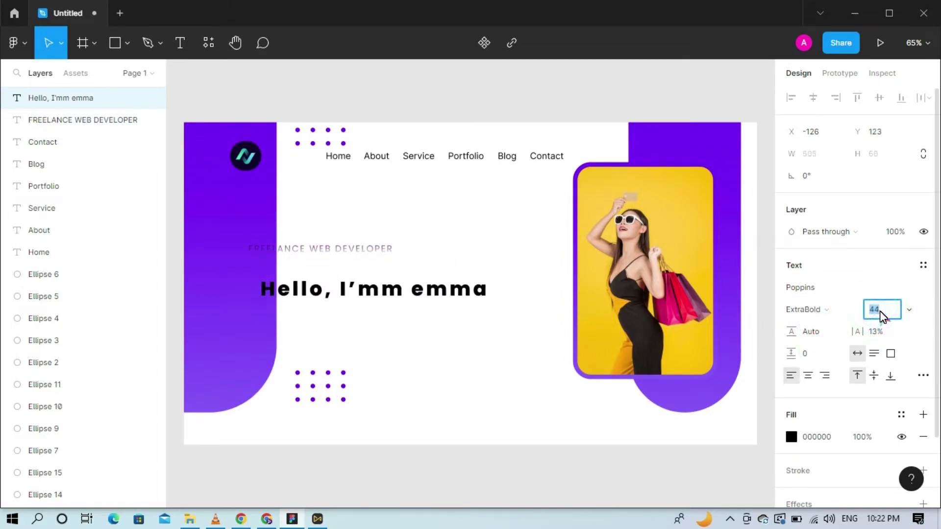
key(Up)
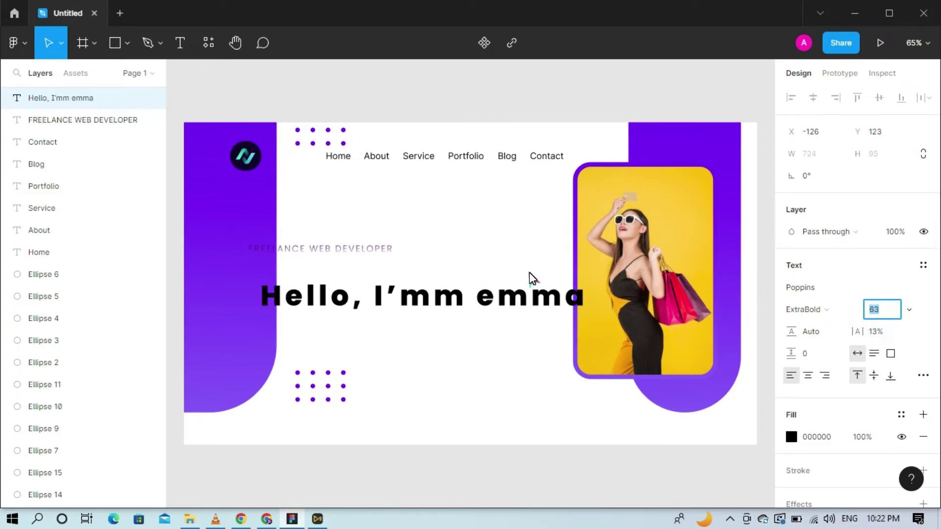
Recolor only the first name in the greeting with a solid pink fill, FF0099.
drag(474, 300, 583, 300)
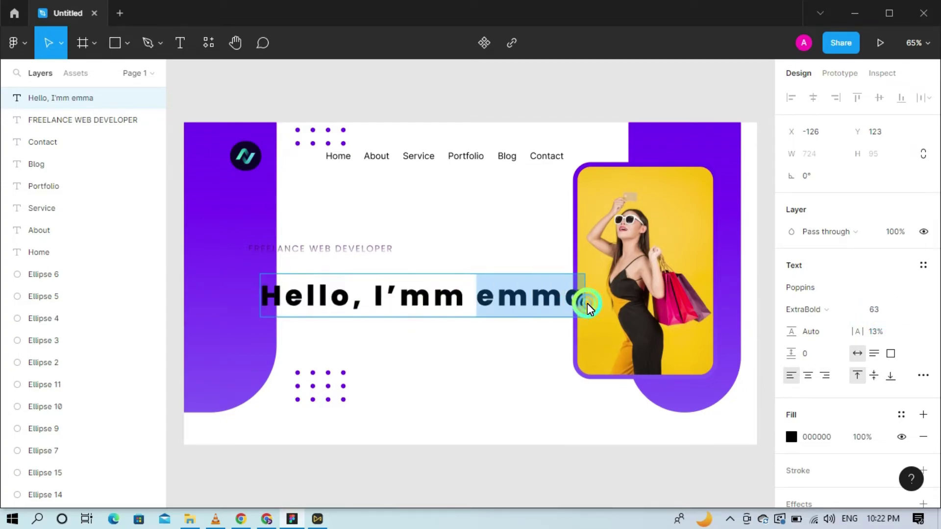
click(791, 436)
drag(749, 346, 741, 346)
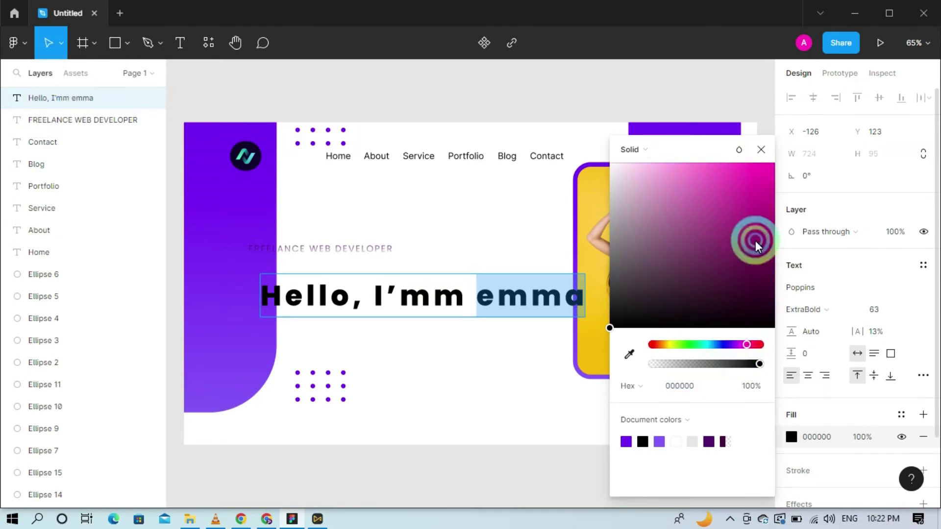
drag(752, 227, 774, 164)
drag(746, 345, 746, 348)
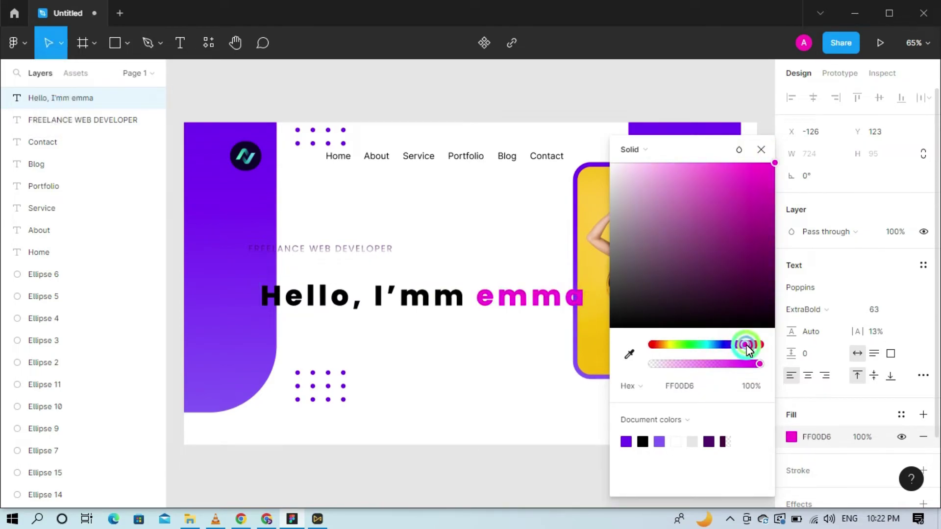
click(761, 149)
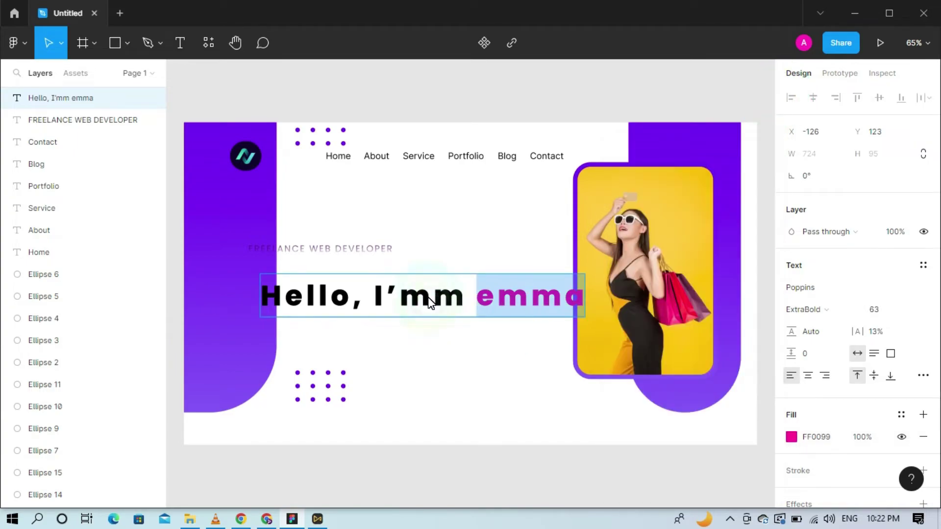
Move the greeting under the FREELANCE WEB DEVELOPER line at X -159, Y 97 and set its letter spacing to 0%.
click(416, 350)
drag(435, 300, 421, 288)
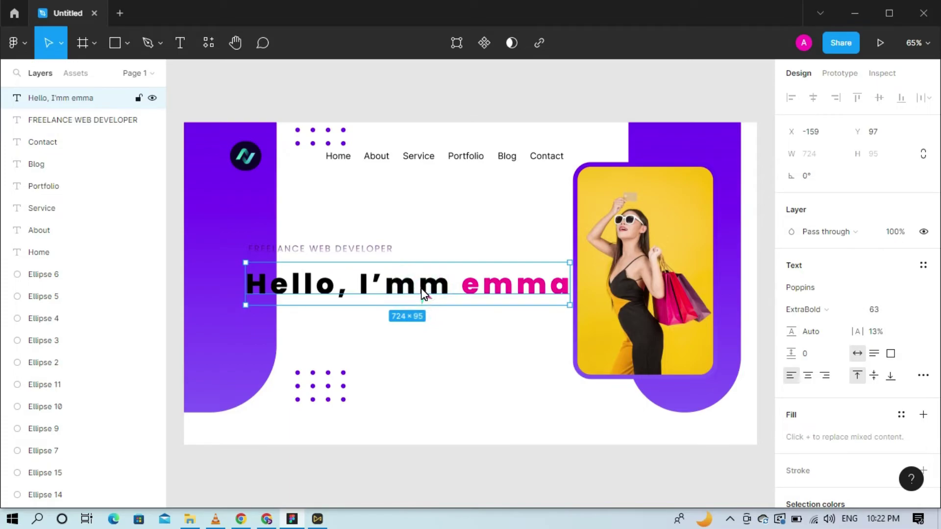
click(884, 332)
text(0)
key(Return)
Correct the greeting's typo "I'mm" to "I'm" by removing the extra letter.
click(471, 345)
double_click(381, 287)
click(414, 286)
key(BackSpace)
click(425, 360)
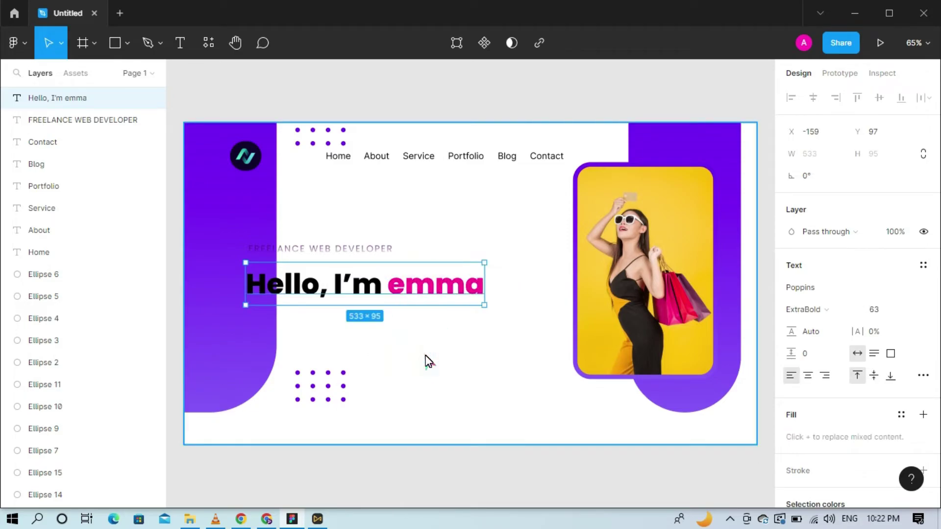
click(425, 361)
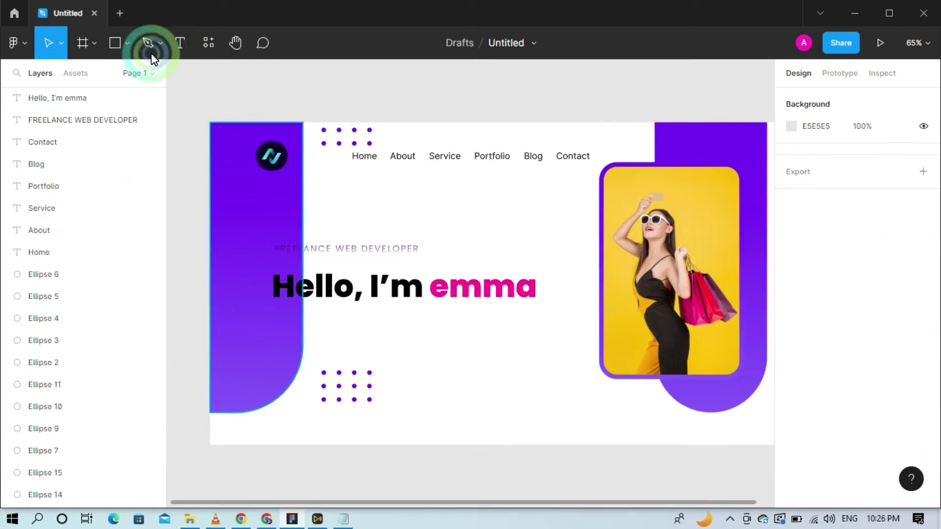
Add a size 20 text with the copied web developer description and align it below the greeting at X -159, Y 202.
click(179, 43)
click(286, 317)
click(876, 312)
text(20)
key(Return)
key(ctrl+v)
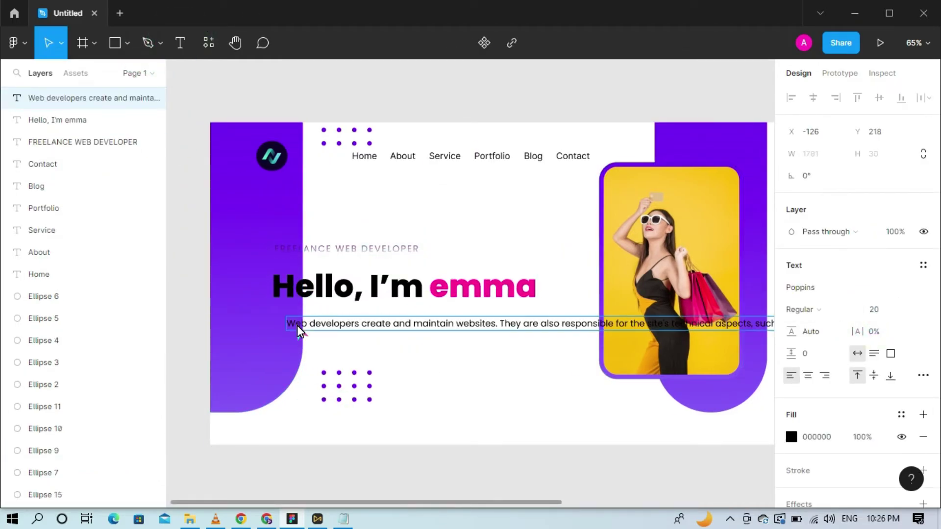
drag(512, 324, 536, 328)
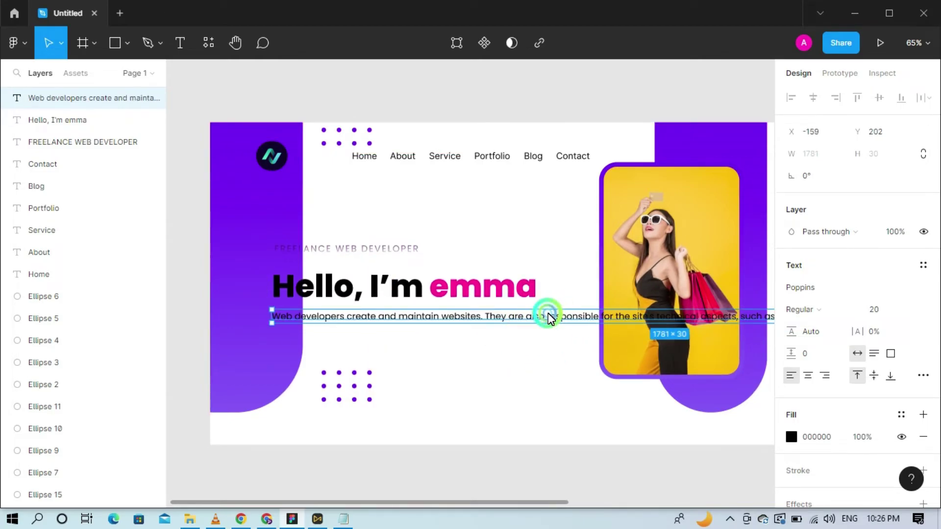
Break the description after "also" and "performance", and delete the remaining text to leave two lines.
double_click(548, 316)
key(Return)
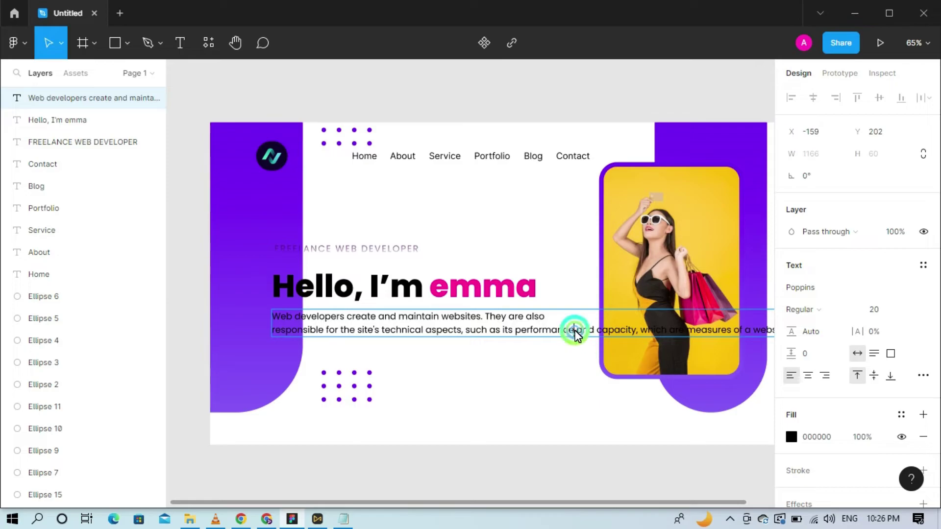
key(Return)
drag(438, 359, 266, 349)
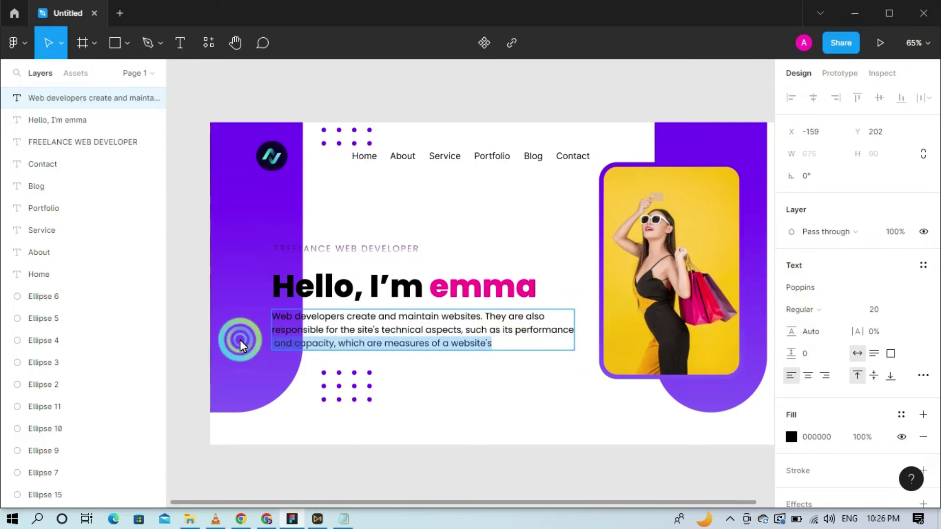
key(BackSpace)
key(BackSpace)
click(526, 381)
Move the FREELANCE WEB DEVELOPER line, greeting and description higher, placing the description at X -159, Y 161.
click(351, 248)
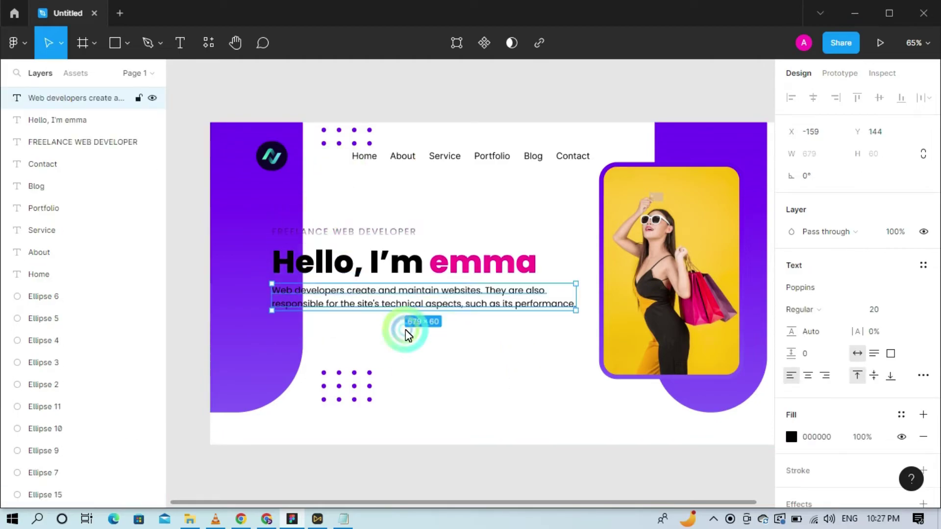
click(574, 325)
click(440, 293)
drag(441, 293, 441, 298)
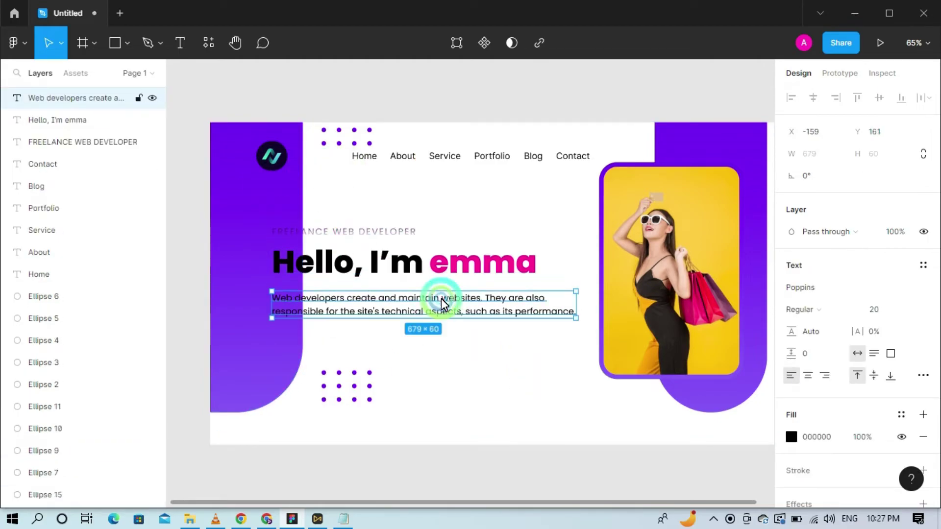
click(523, 380)
Draw a rectangle of about 214 × 69 on the empty canvas below the hero section.
click(181, 43)
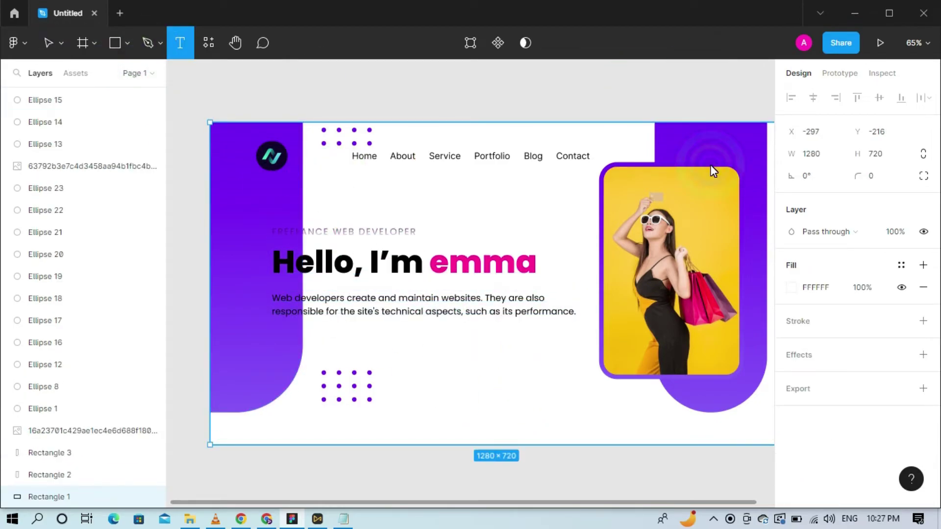
click(689, 148)
click(123, 43)
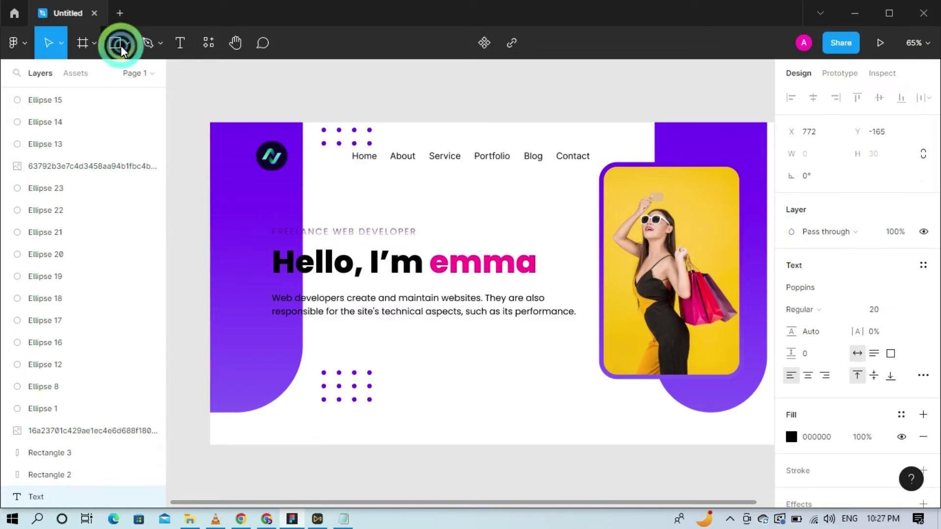
click(140, 77)
scroll(510, 274, down, 4)
mouse_move(372, 297)
mouse_down()
mouse_move(439, 338)
mouse_move(478, 342)
mouse_move(468, 338)
mouse_up()
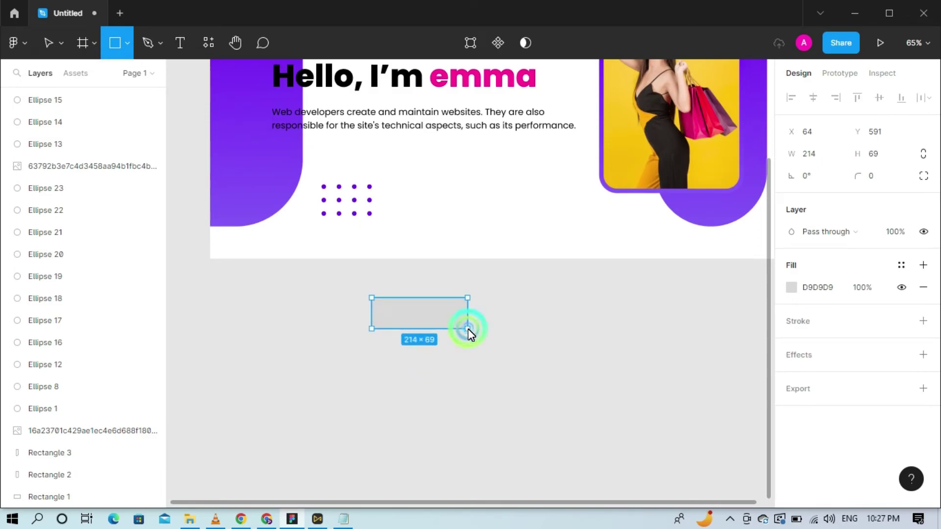
Move the new rectangle onto the purple panel above the photo at X 715, Y -199, with a corner radius of 50.
scroll(597, 322, up, 3)
scroll(596, 321, right, 2)
drag(366, 380, 595, 122)
scroll(595, 122, up, 3)
drag(584, 229, 646, 133)
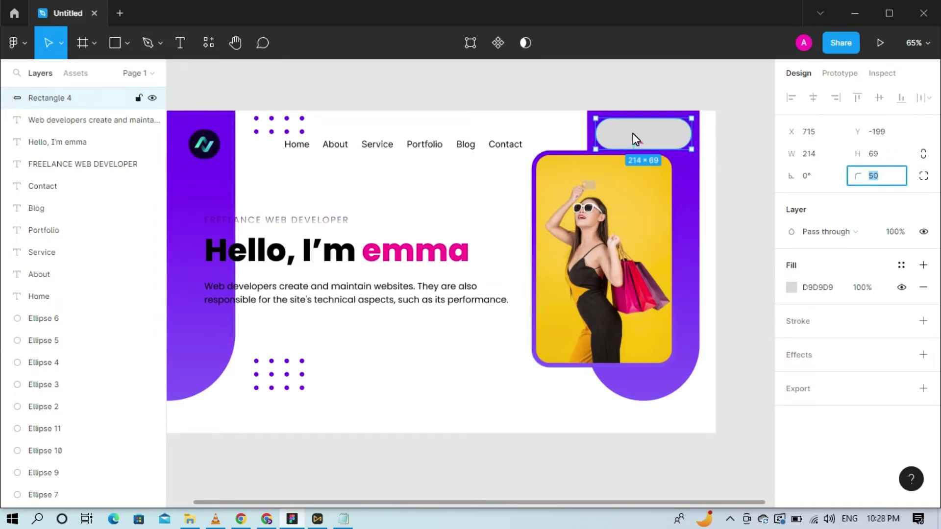
Add the text "RESUME" and center it on the rounded rectangle above the photo.
click(179, 43)
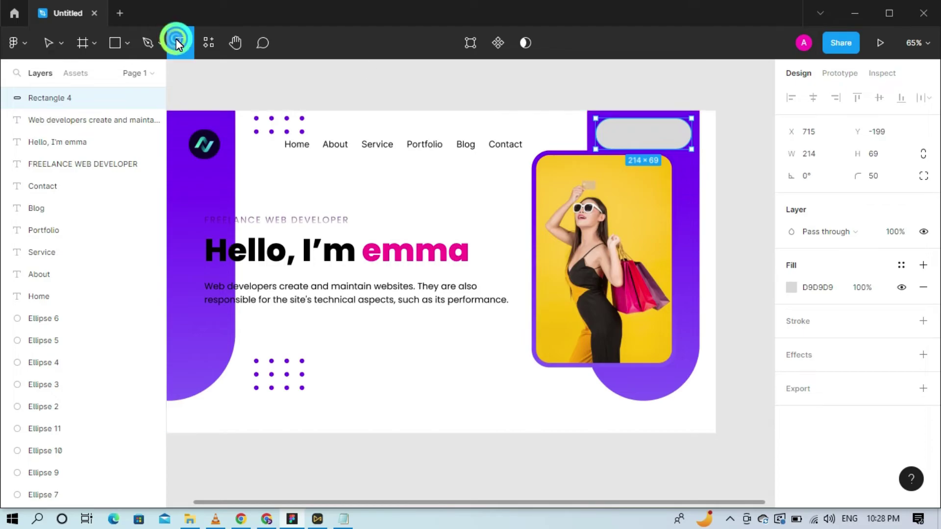
click(616, 137)
text(RESUME)
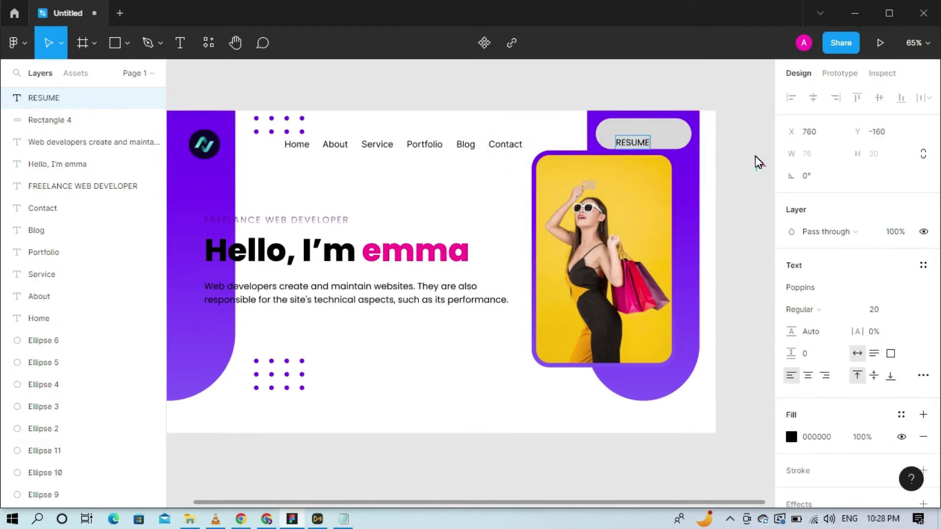
key(Escape)
drag(636, 141, 644, 133)
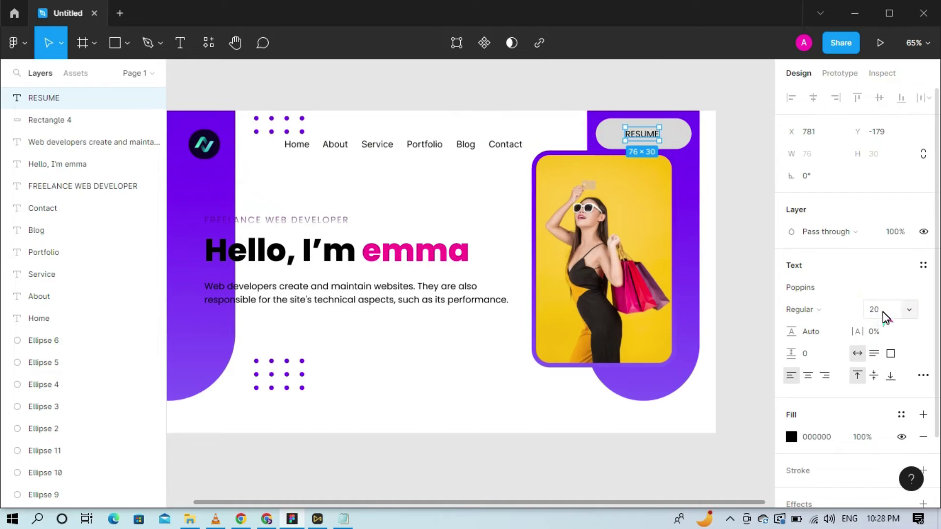
Set the RESUME label's font size to 22 and recenter it on the rounded rectangle.
text(22)
key(Return)
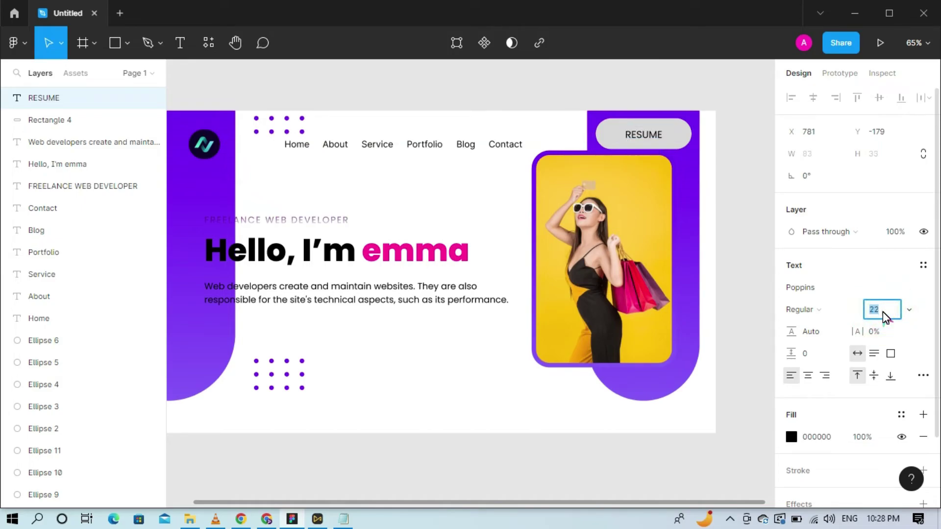
drag(642, 131, 645, 135)
Set the width of the rounded rectangle behind the RESUME label to 180.
click(674, 136)
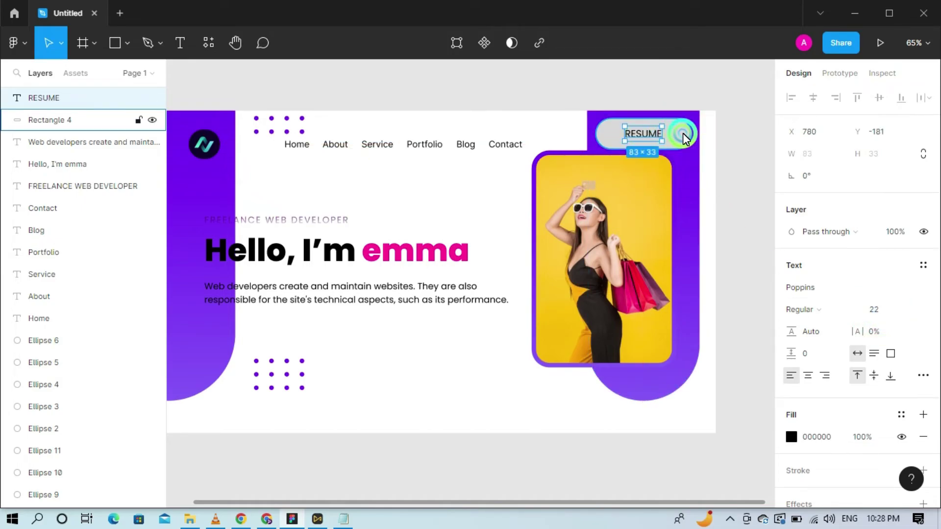
click(825, 155)
text(209)
key(Return)
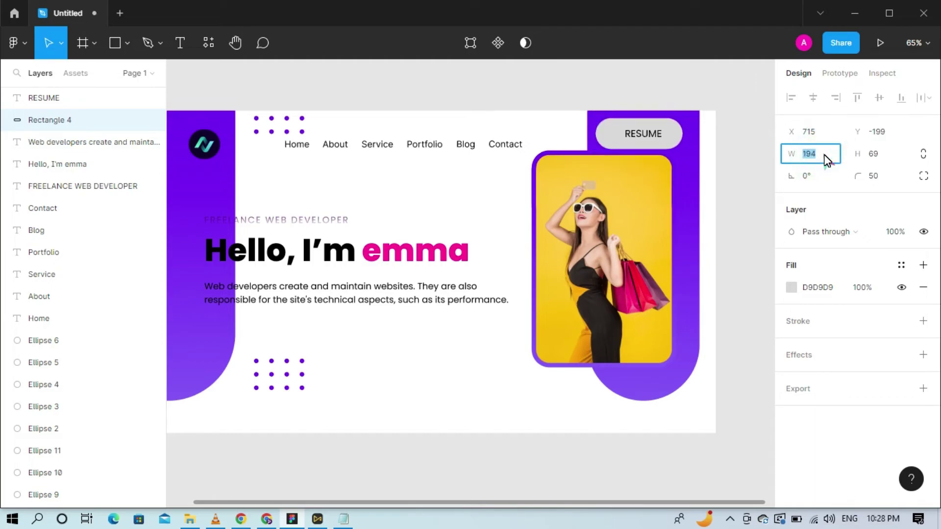
text(180)
key(Return)
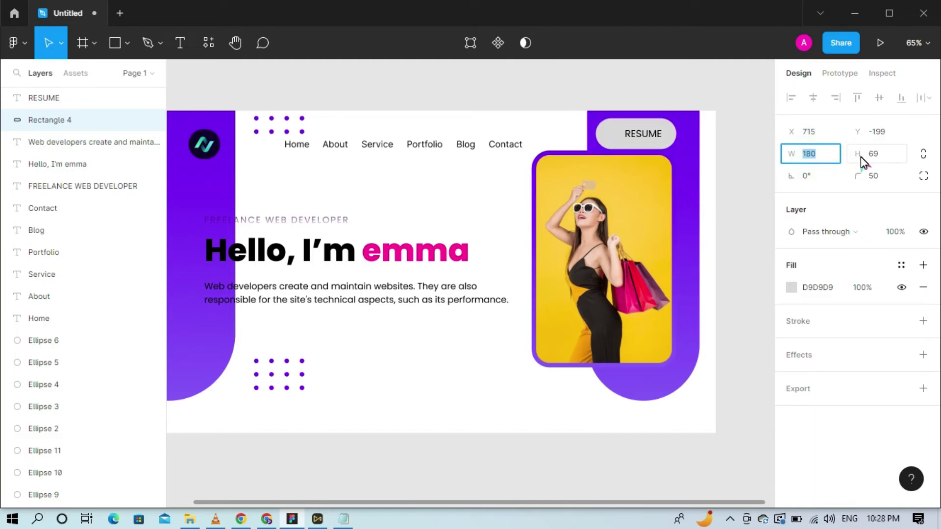
Set the rounded rectangle's height to 62 and recenter it behind the RESUME label at X 730, Y -191.
click(882, 155)
text(71)
key(Return)
text(62)
key(Return)
click(606, 132)
drag(617, 142, 645, 135)
Change the RESUME button rectangle's solid fill to pink FF0099.
click(660, 142)
click(791, 287)
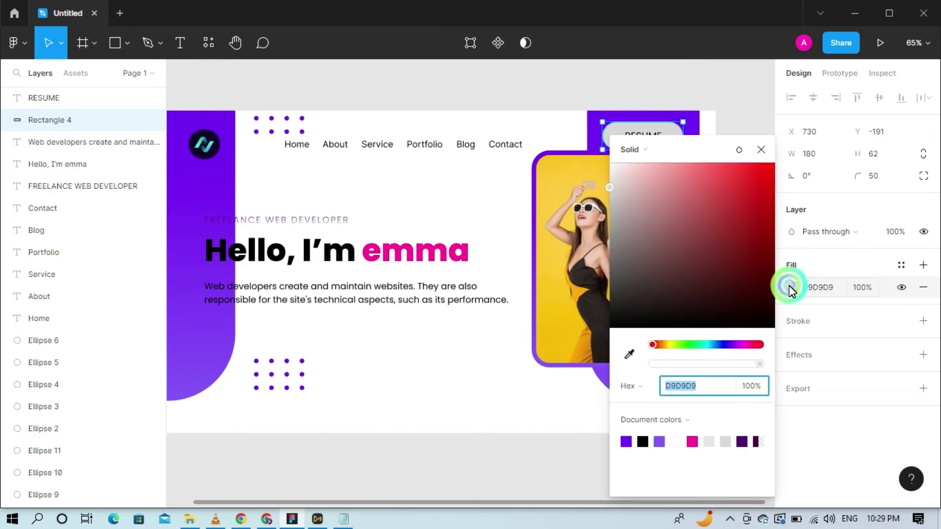
click(743, 345)
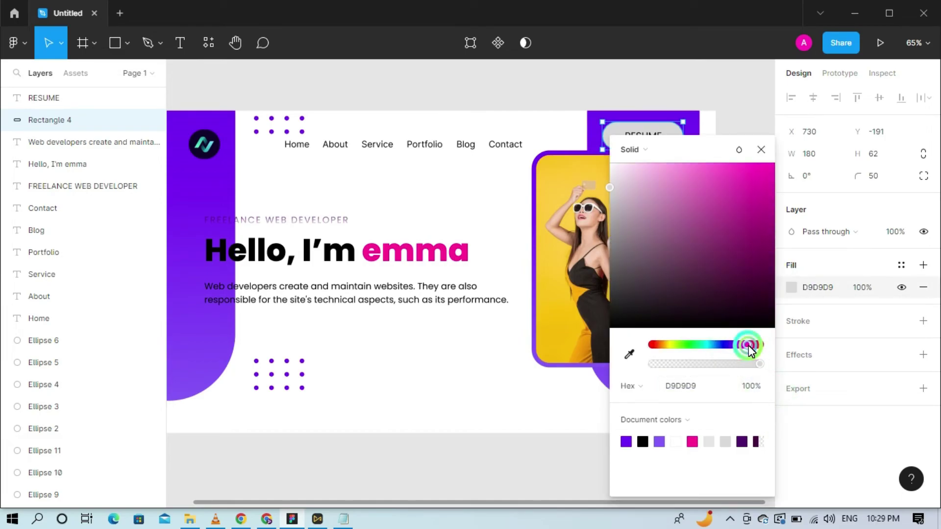
drag(706, 147, 656, 319)
drag(673, 353, 743, 327)
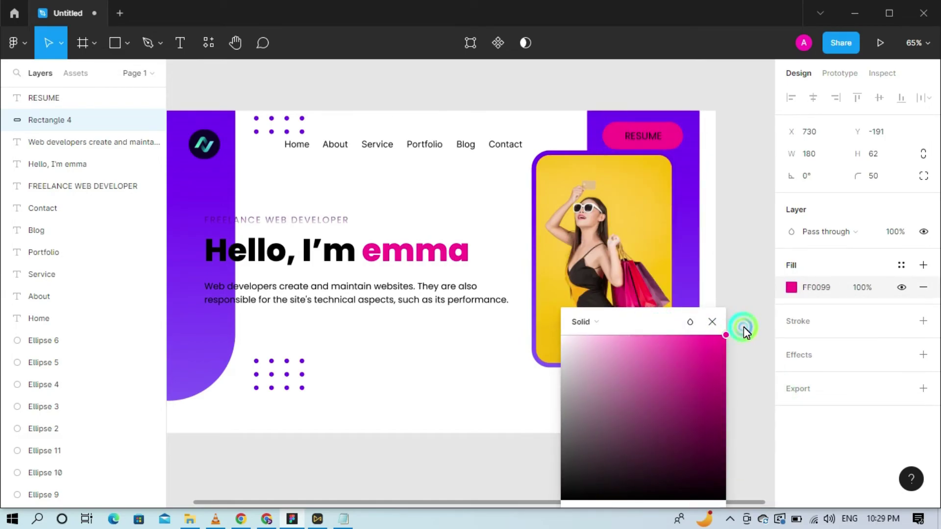
Copy the fill hex code FF0099 from the first name in the greeting and apply it to the RESUME button rectangle.
click(421, 251)
double_click(421, 251)
click(363, 251)
double_click(396, 250)
click(826, 438)
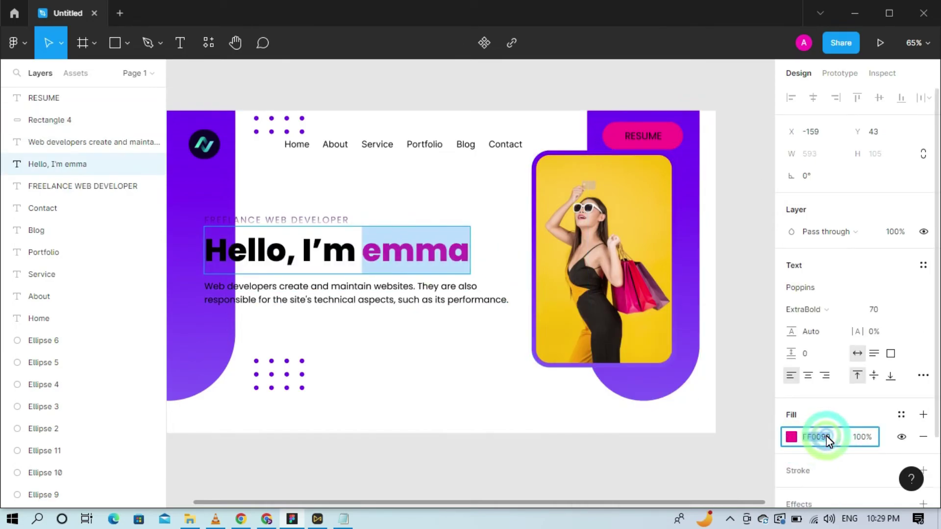
click(677, 140)
click(677, 140)
click(824, 289)
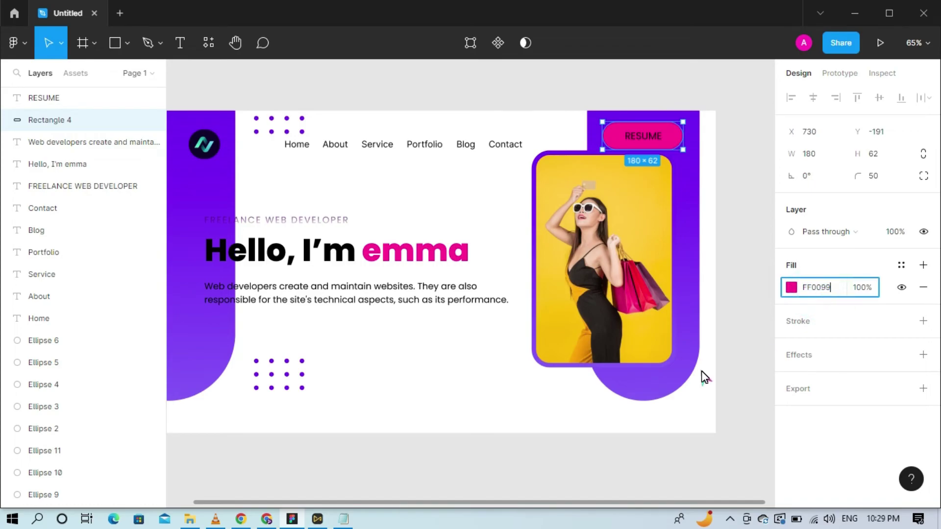
Change the RESUME label's text fill to white FFFFFF.
click(734, 362)
click(643, 132)
click(791, 437)
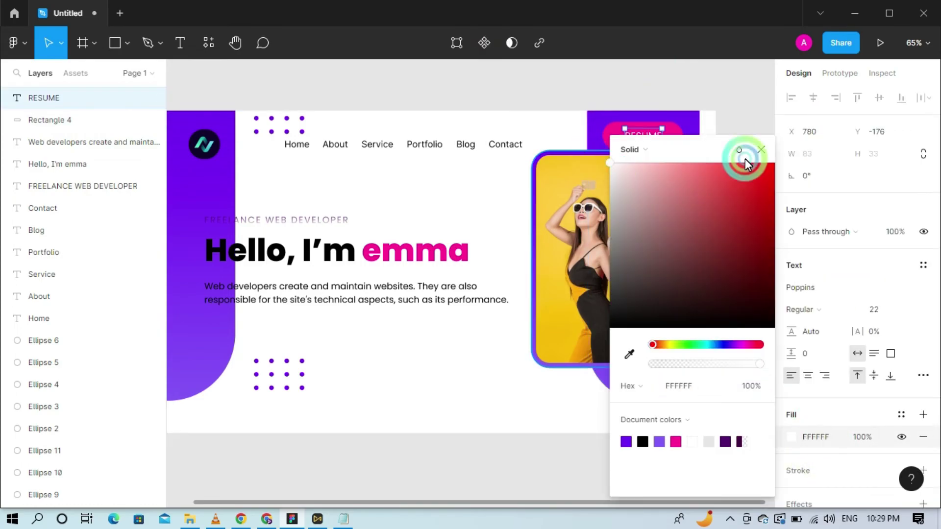
click(761, 150)
Set the RESUME label's font weight to Bold and recenter it on the pink button at X 778, Y -176.
click(828, 311)
click(835, 292)
click(751, 149)
click(643, 137)
drag(644, 137, 642, 133)
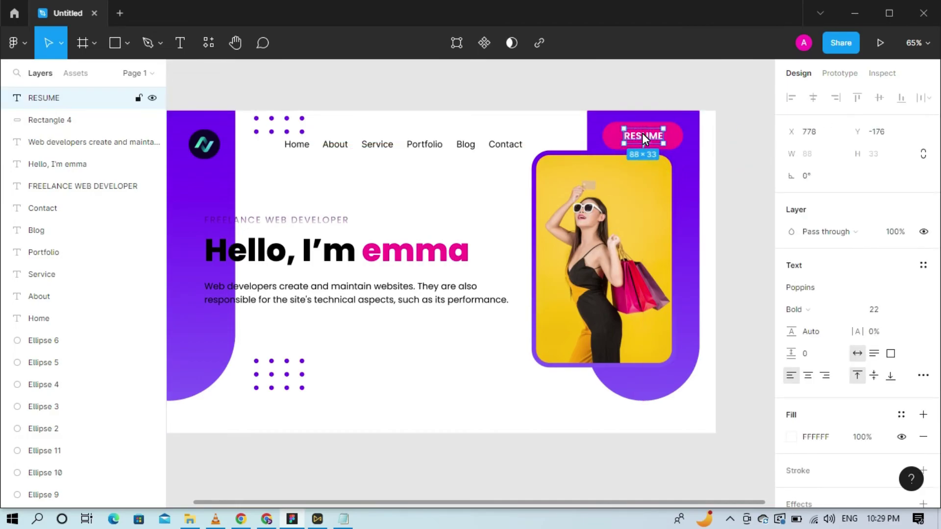
click(734, 207)
Duplicate the pink RESUME button rectangle, place the copy below the description at X -178, Y 241, and widen it to 283.
click(678, 143)
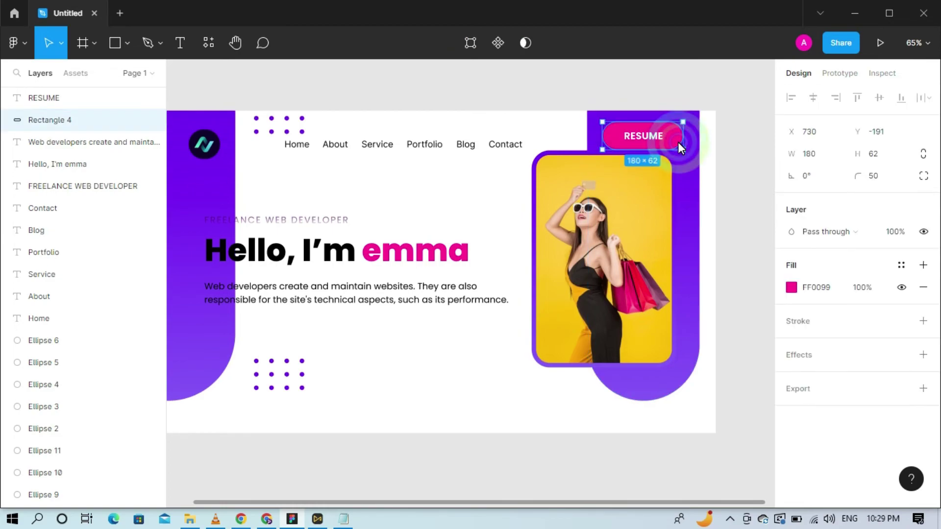
key(ctrl+c)
key(ctrl+v)
drag(678, 142, 265, 329)
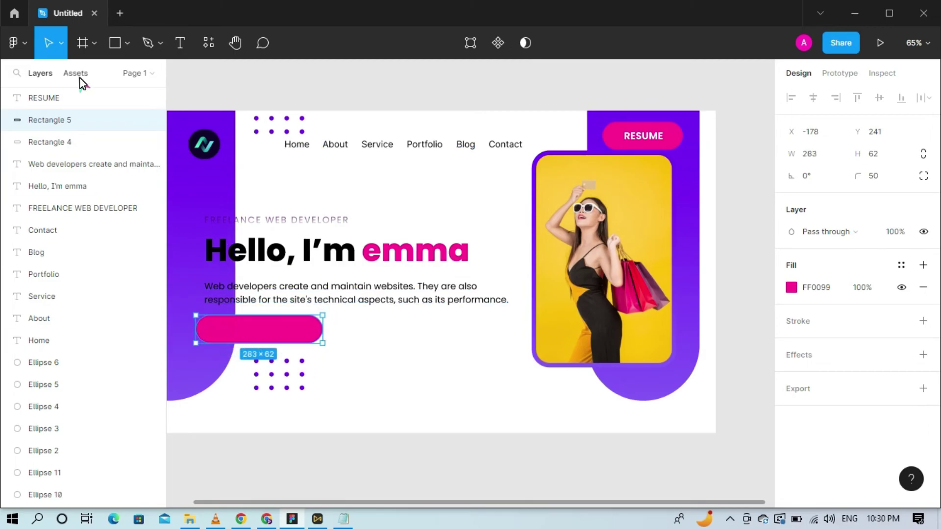
Add the text DOWNLOAD CV in Poppins Bold 22 and center it on the new pink rectangle at X -123, Y 256.
key(t)
click(217, 331)
text(DOWNLOAD CV)
click(450, 339)
drag(258, 347, 260, 333)
Change the DOWNLOAD CV label's text fill to white FFFFFF.
click(790, 436)
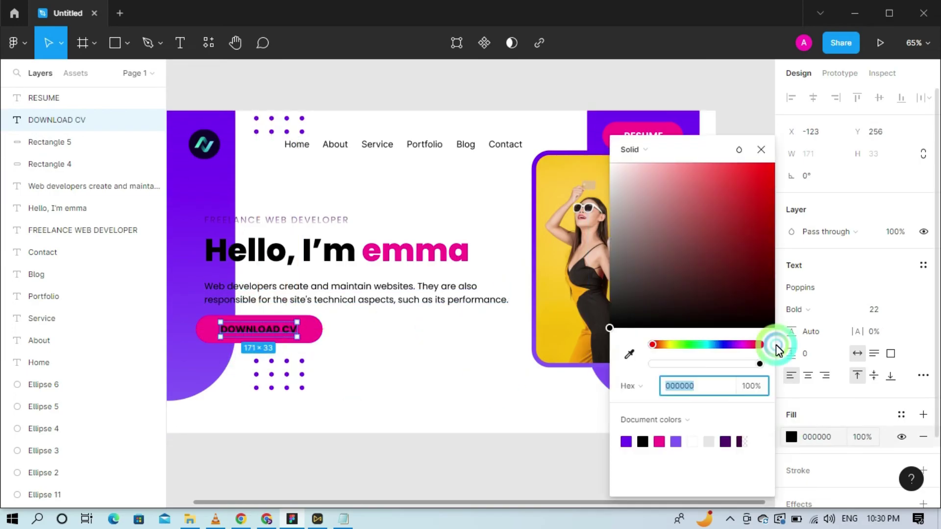
text(ffffff)
key(Return)
click(762, 146)
click(401, 338)
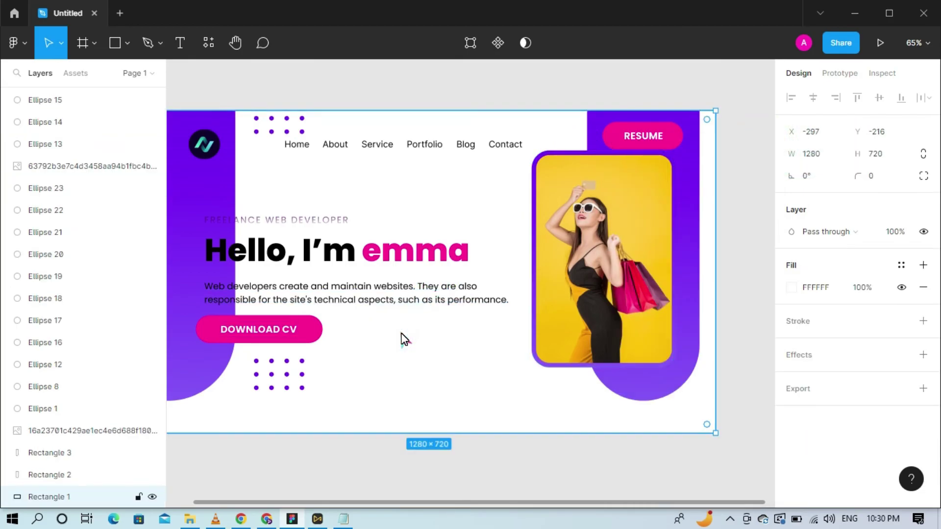
Make the DOWNLOAD CV button rectangle slightly narrower and taller, with its label centered on it.
click(259, 332)
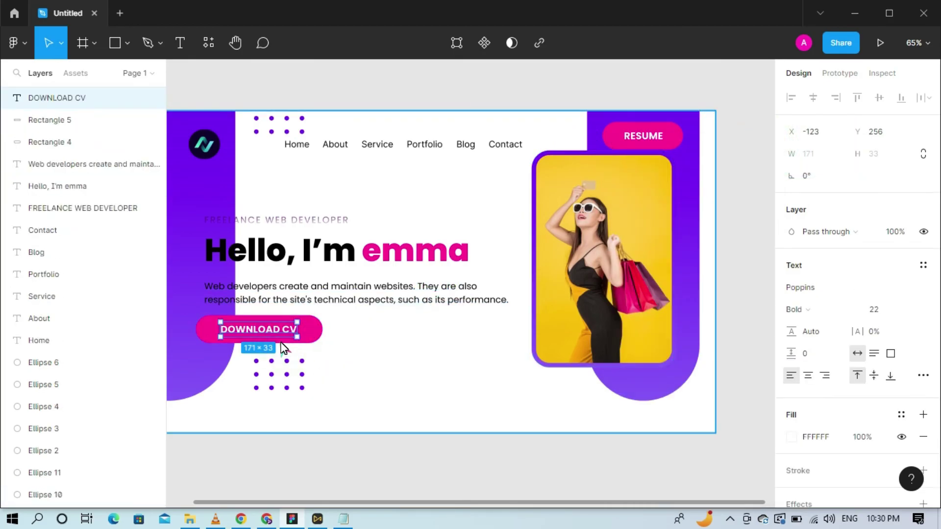
drag(280, 338, 256, 331)
click(308, 332)
click(323, 333)
click(363, 343)
click(398, 385)
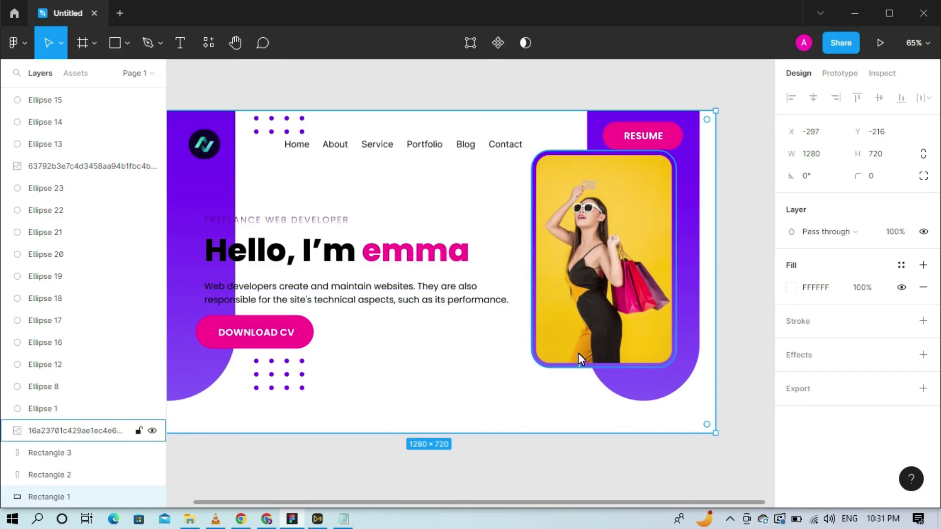
Move the large greeting headline down to Y 62, just above the description text.
mouse_move(356, 247)
mouse_down()
mouse_move(348, 253)
mouse_move(357, 256)
mouse_up()
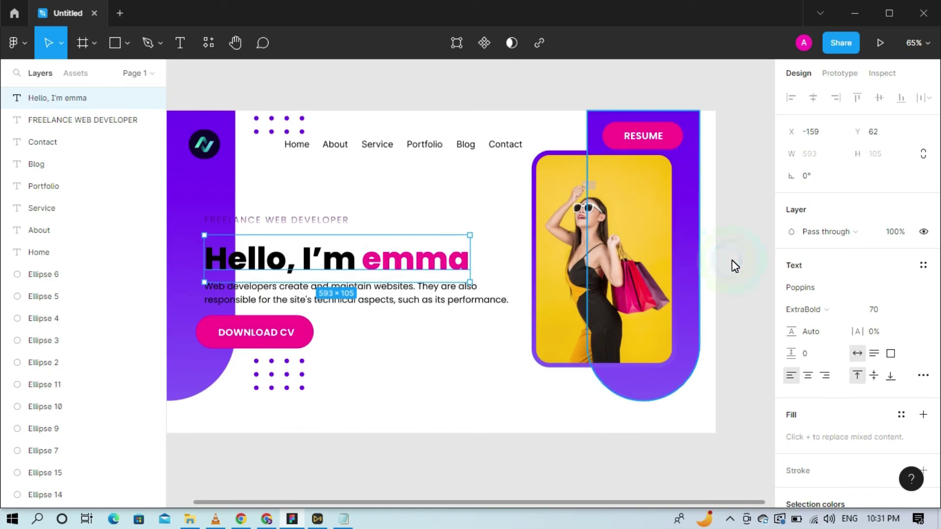
click(724, 265)
click(730, 156)
scroll(399, 202, down, 3)
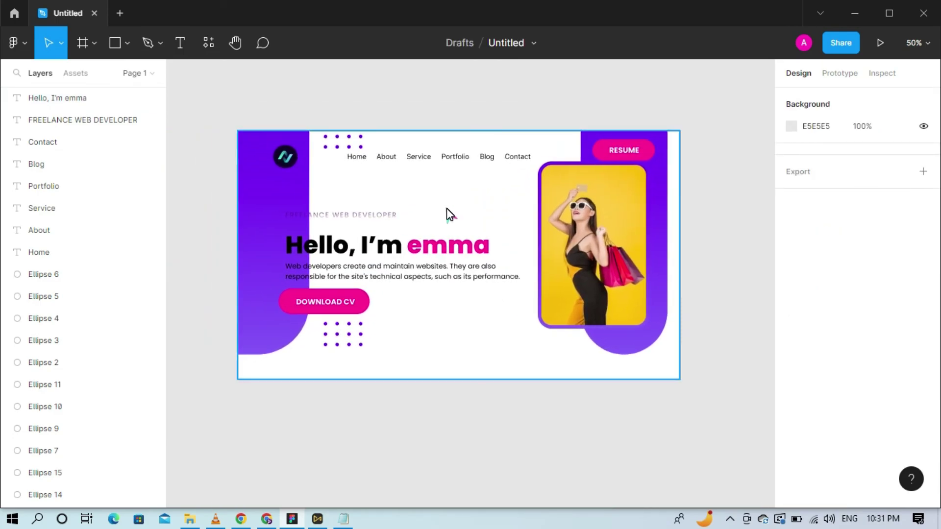
scroll(447, 210, up, 2)
scroll(446, 208, down, 1)
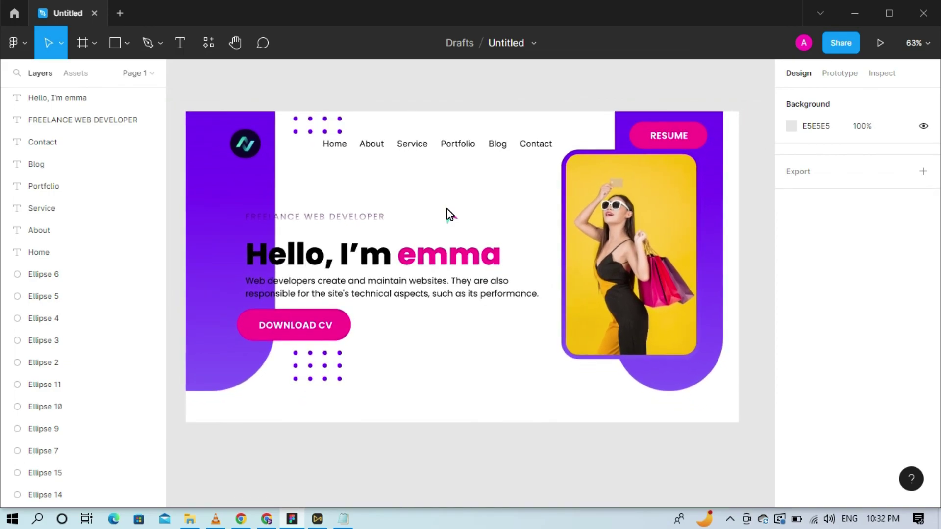